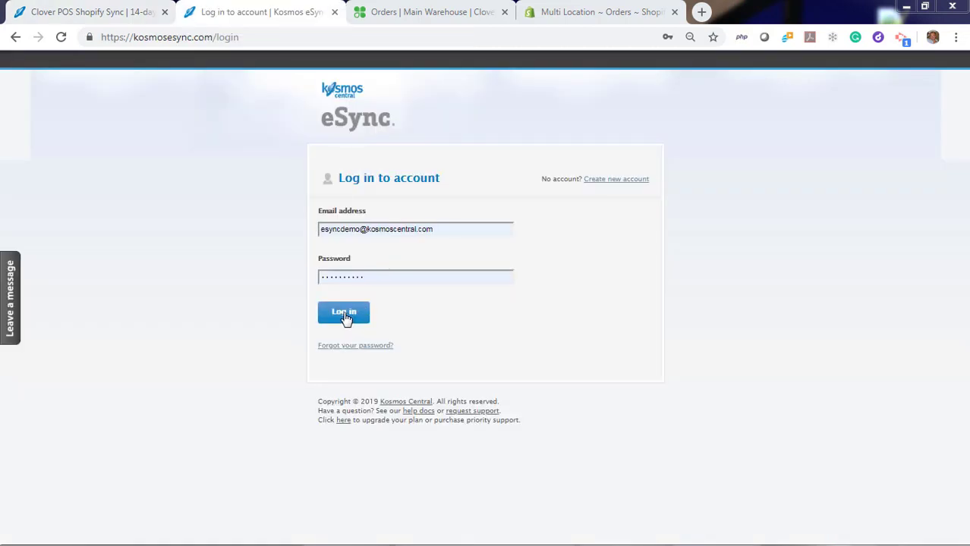
Step: Log in to Kosmos eSync to reach the Dashboard's empty Actions tab
click(346, 319)
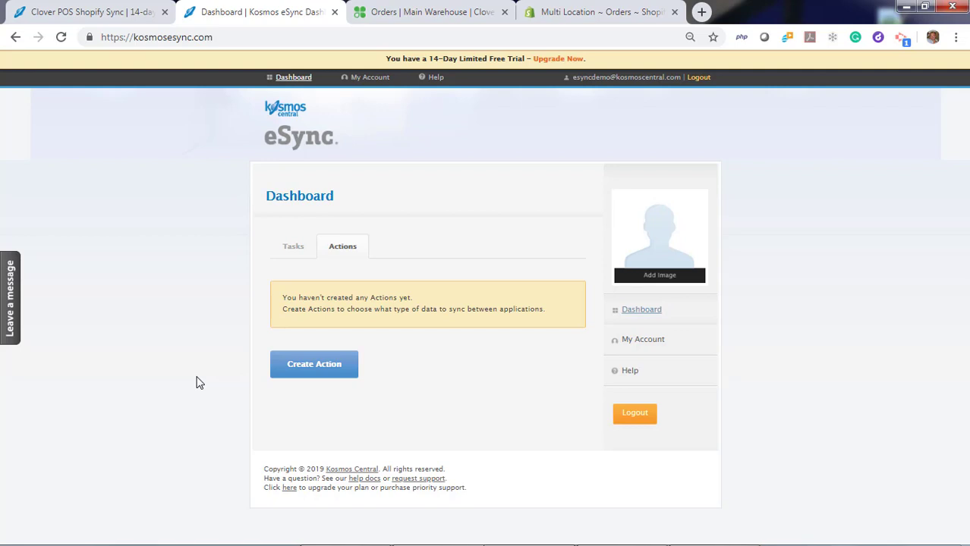
Step: Create and save a 'Shopify send customers to Clover' action from Shopify Multi-Location to Clover Main Warehouse
click(309, 372)
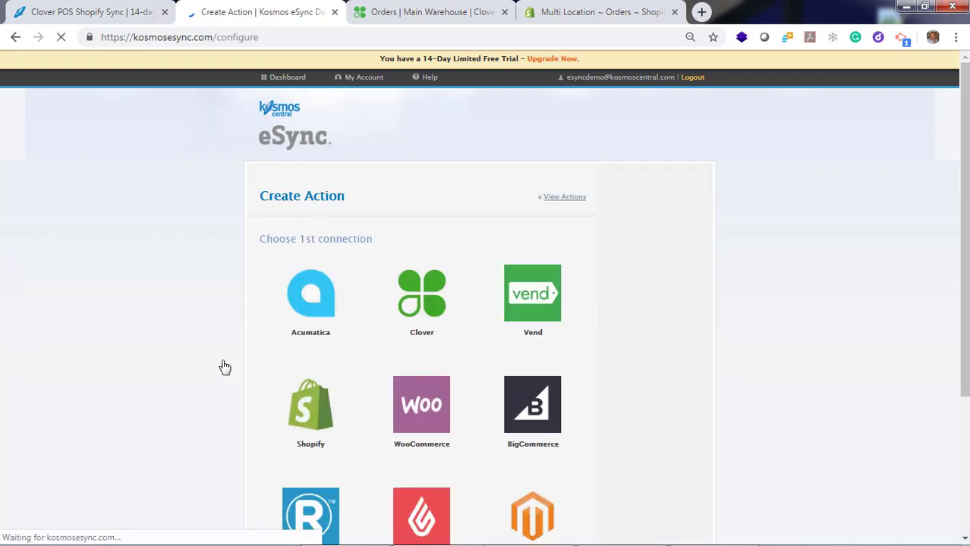
scroll(223, 366, down, 1)
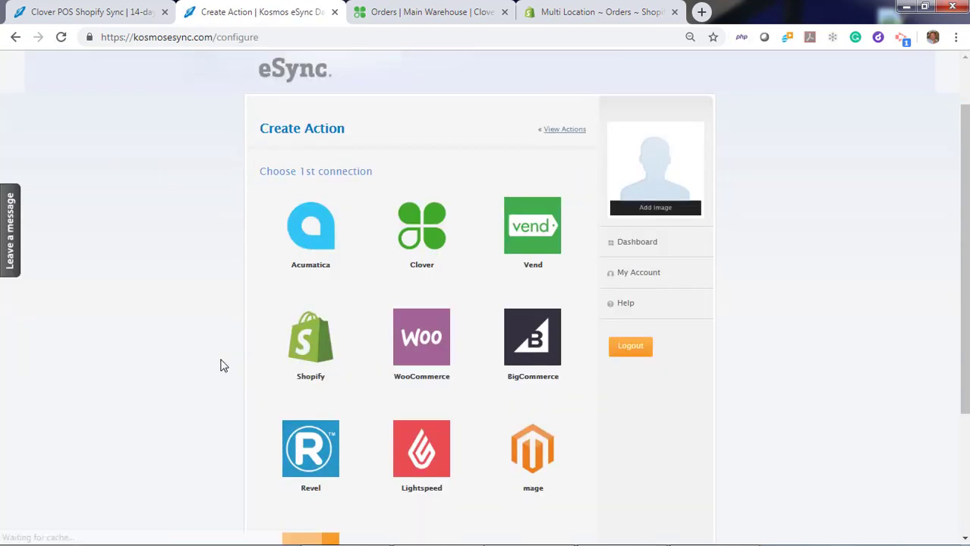
click(310, 347)
click(322, 400)
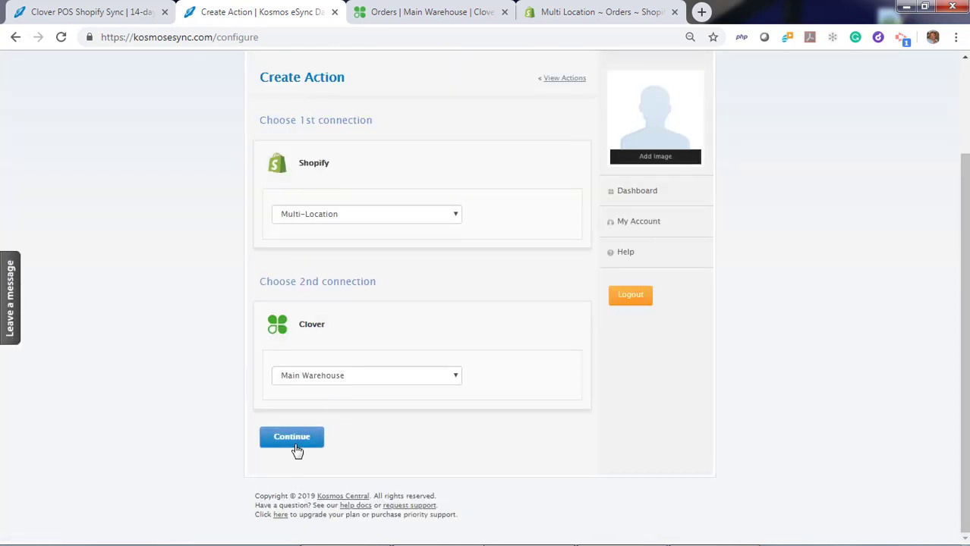
click(296, 444)
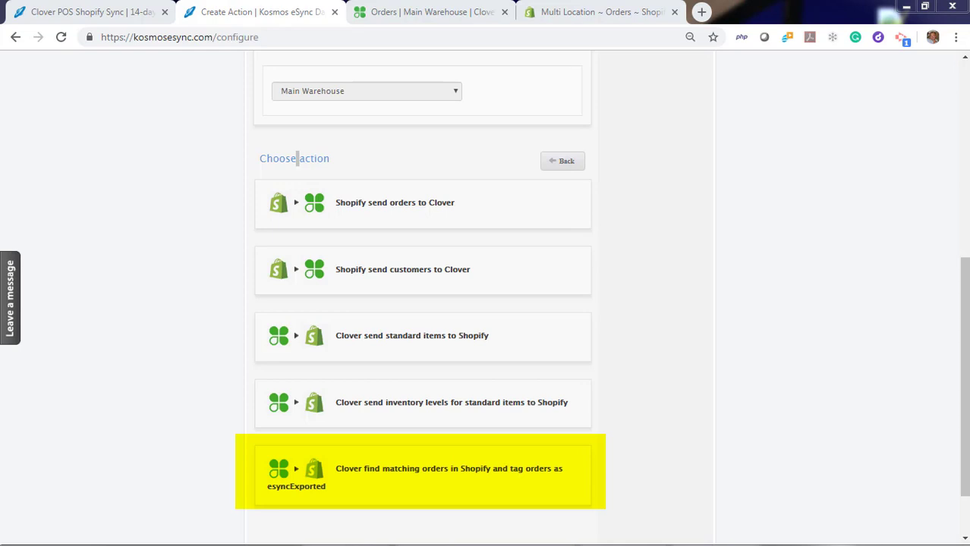
click(392, 277)
click(301, 451)
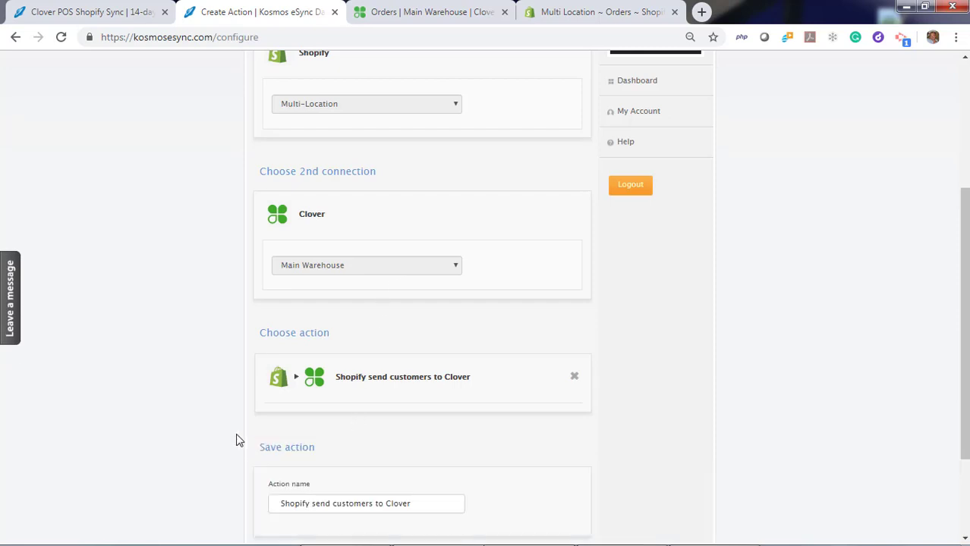
scroll(274, 474, down, 3)
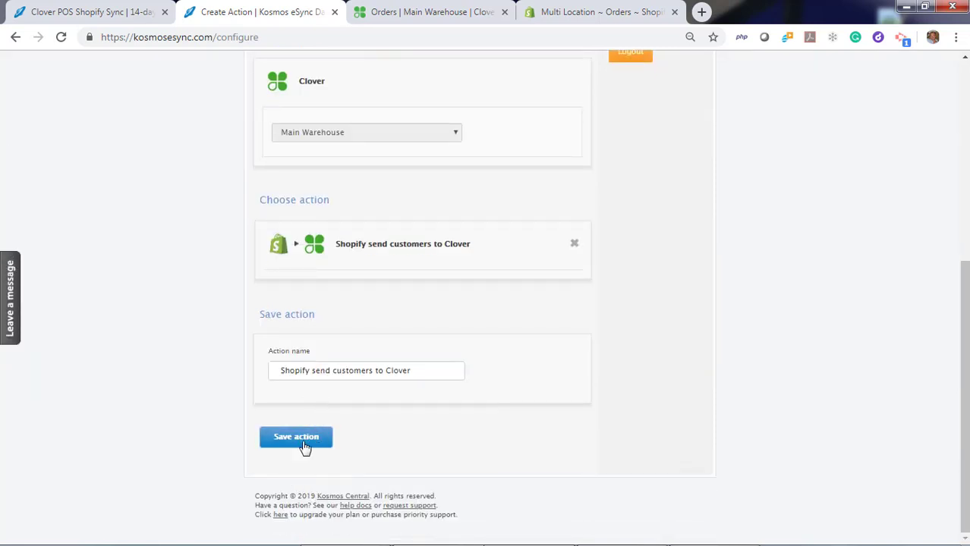
click(270, 436)
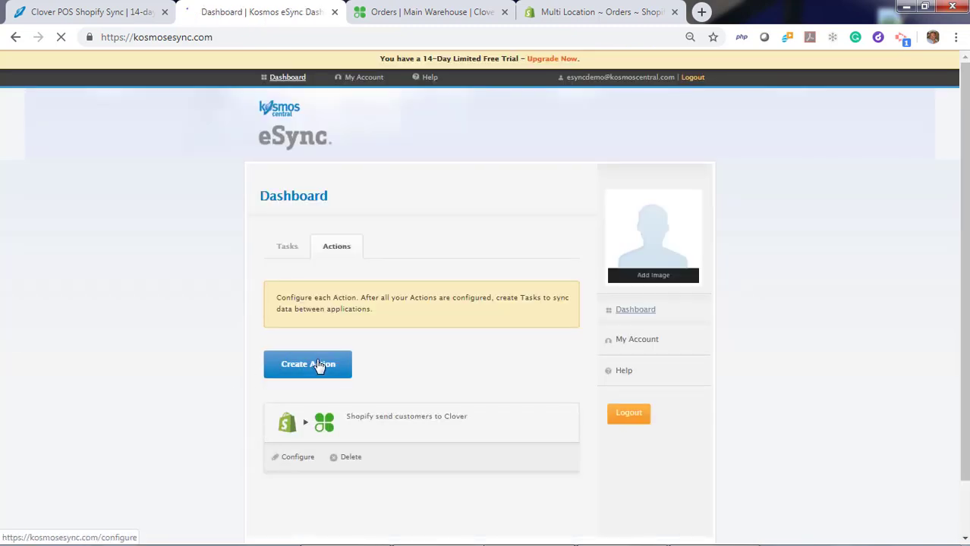
Step: Create and save a 'Shopify send orders to Clover' action linking Shopify and Clover
click(317, 365)
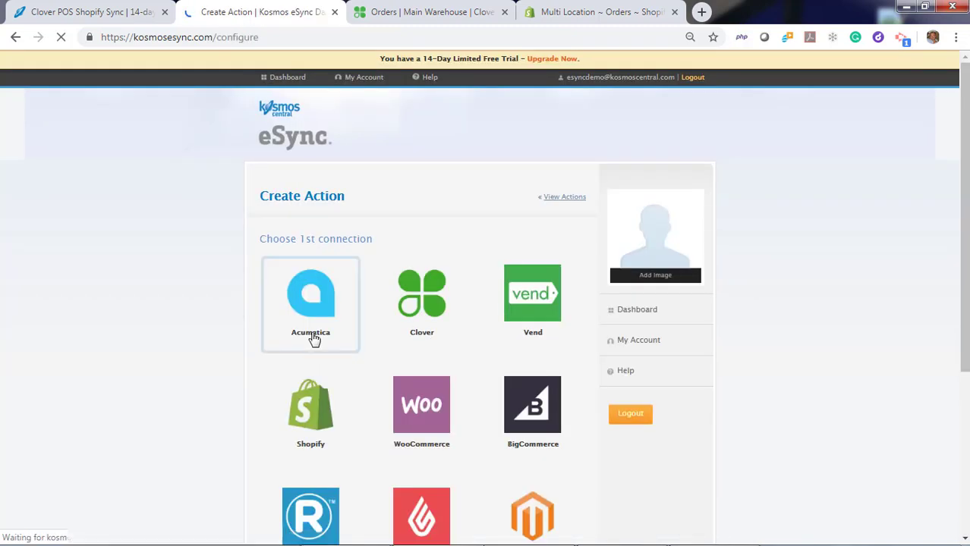
click(319, 412)
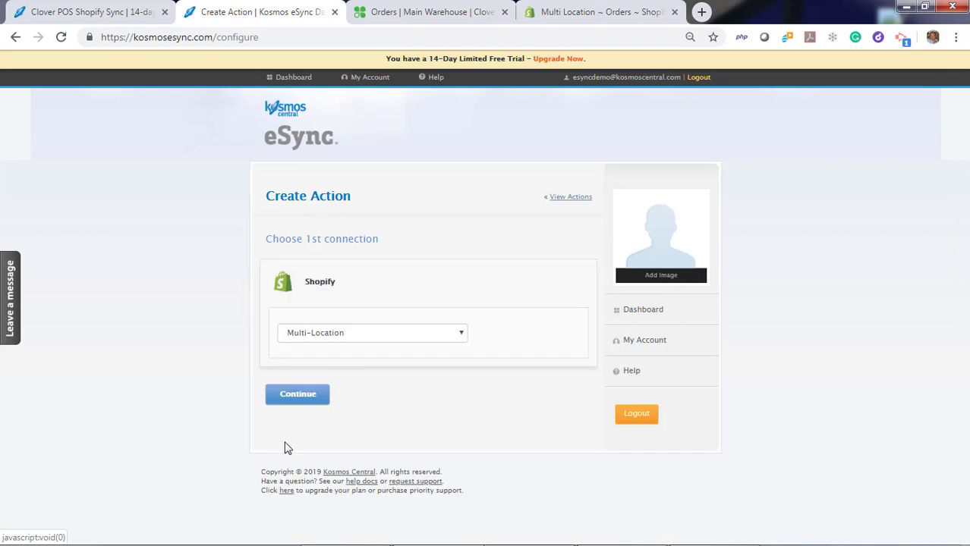
click(297, 393)
click(322, 464)
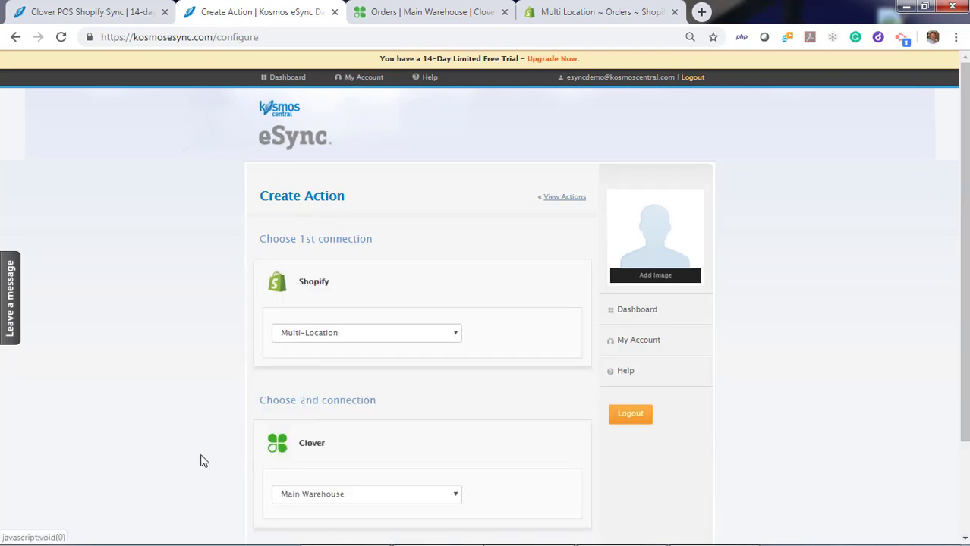
scroll(217, 459, down, 2)
click(259, 431)
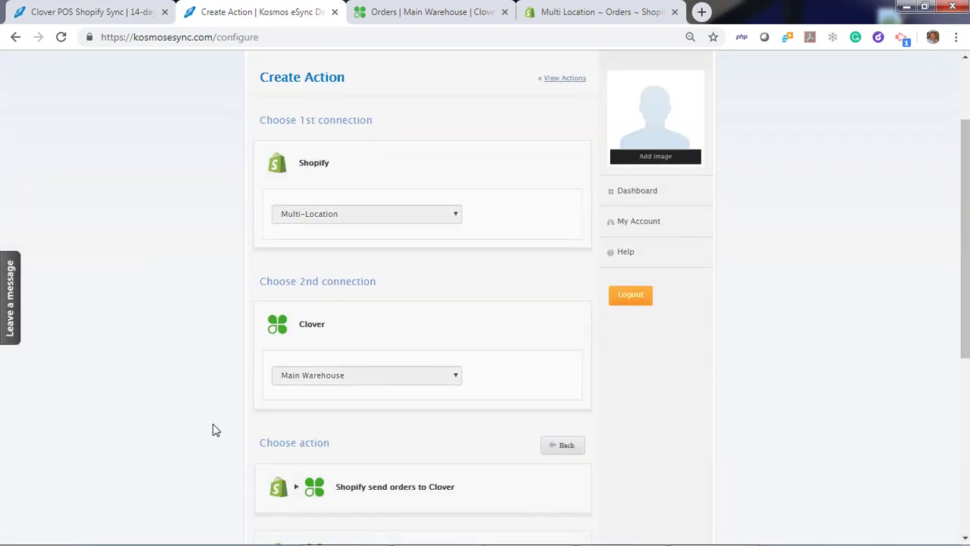
scroll(208, 427, down, 3)
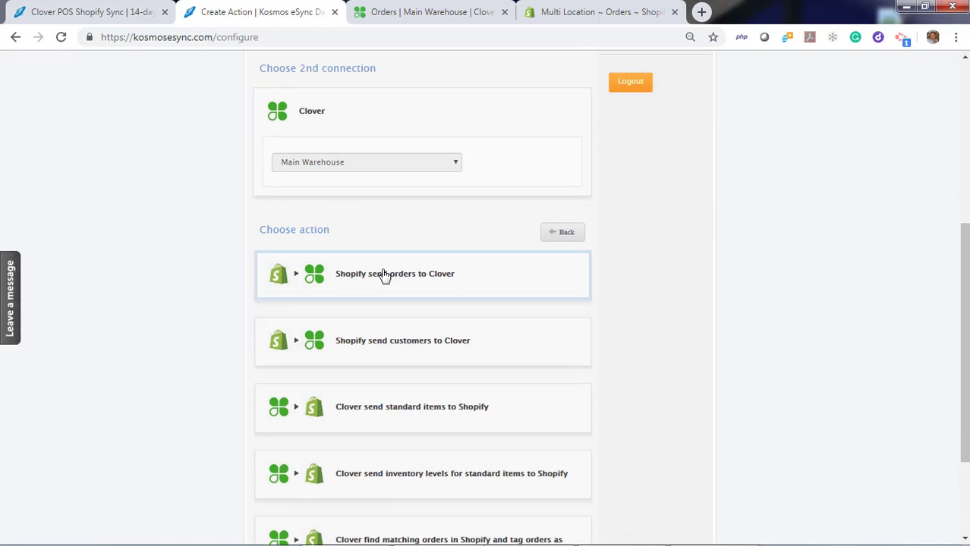
click(383, 276)
click(268, 447)
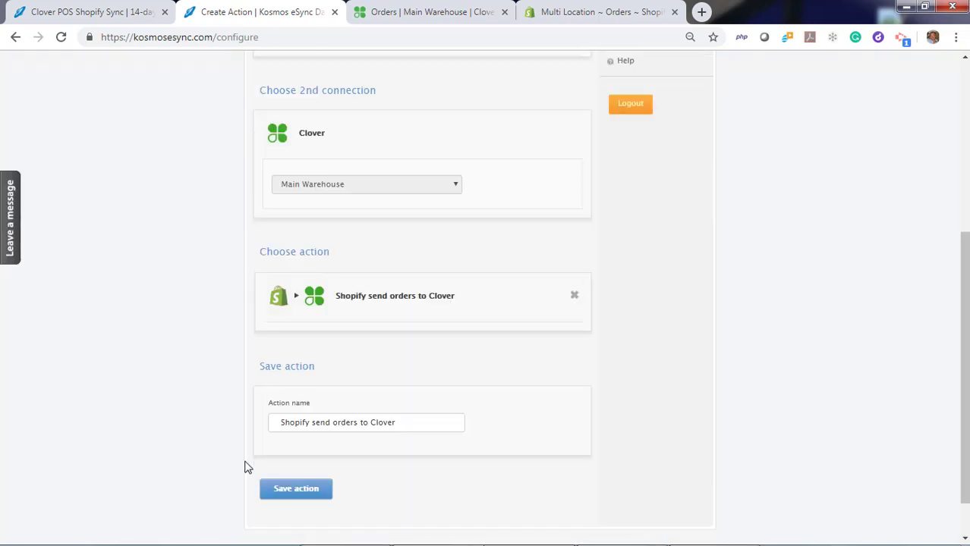
scroll(243, 459, down, 1)
click(292, 444)
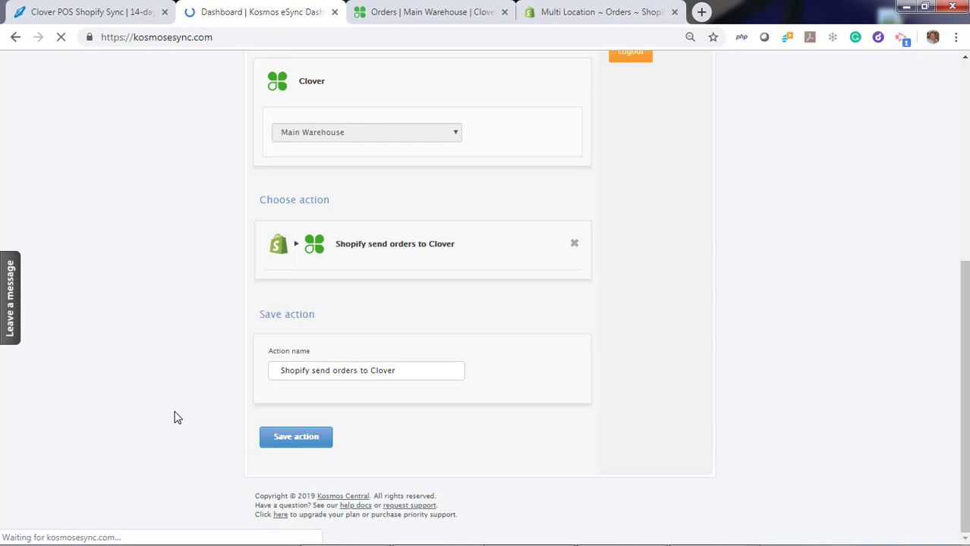
Step: Create and save the Clover action that finds matching Shopify orders and tags them esyncExported
click(298, 367)
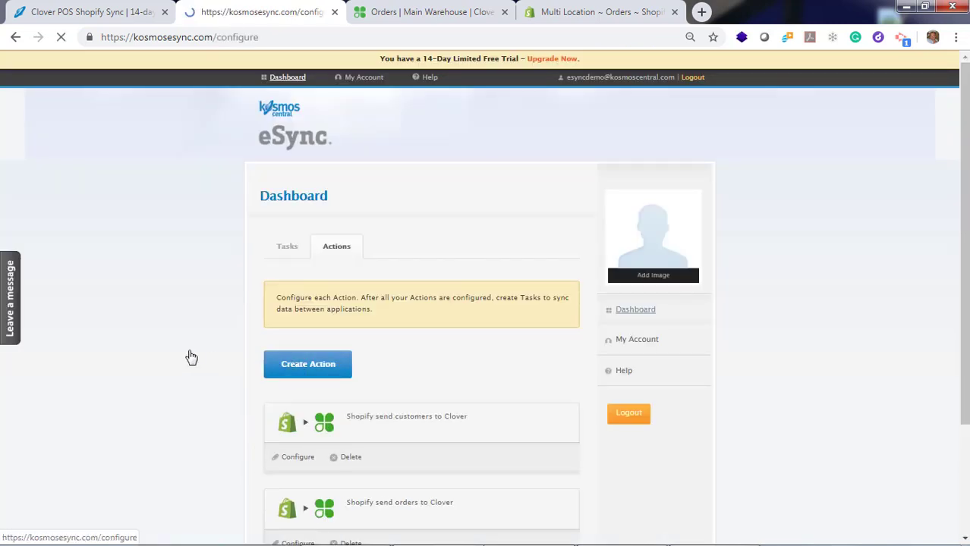
scroll(283, 401, down, 2)
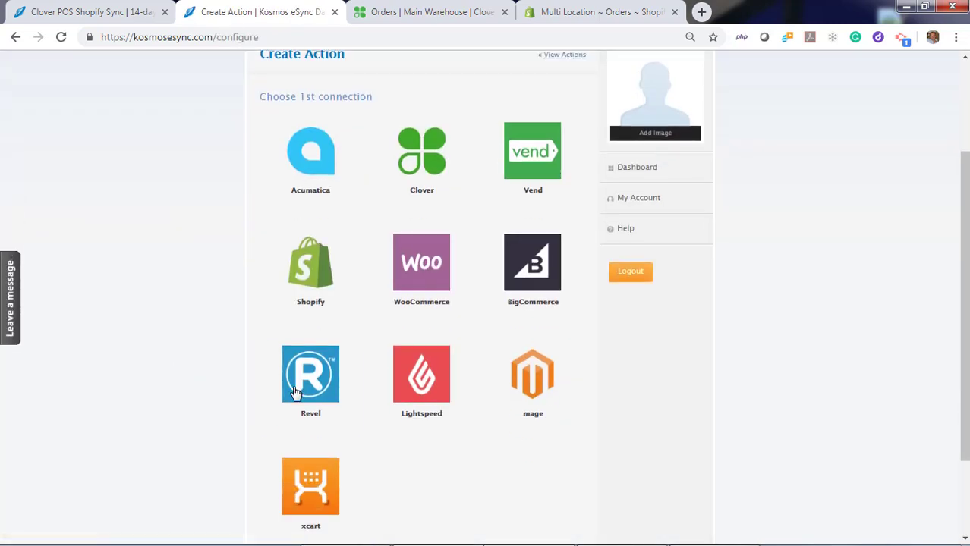
click(309, 281)
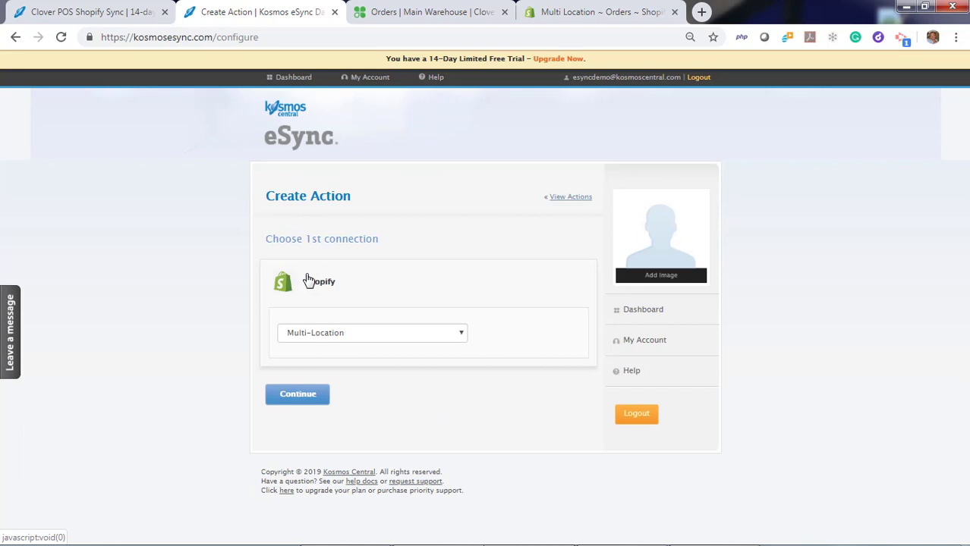
click(295, 394)
click(310, 454)
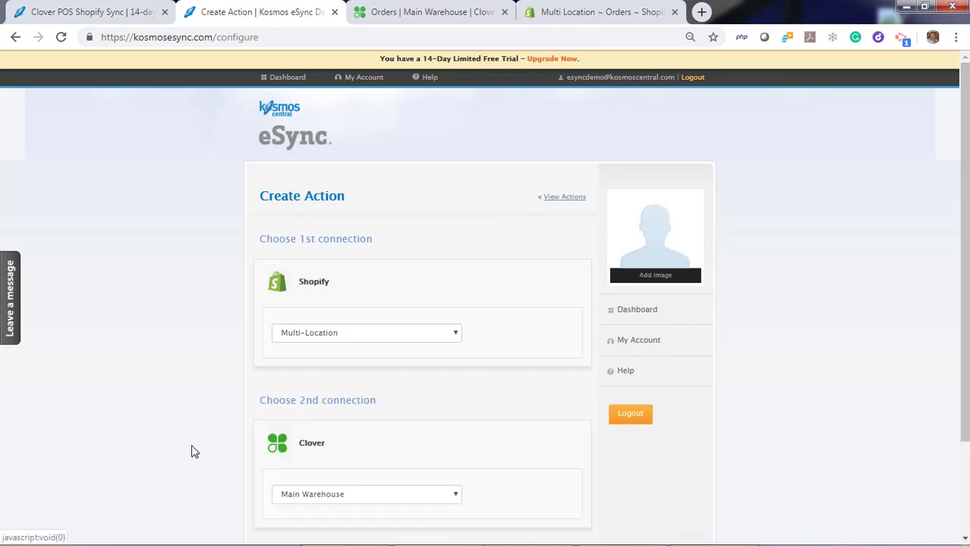
scroll(182, 442, down, 2)
click(292, 438)
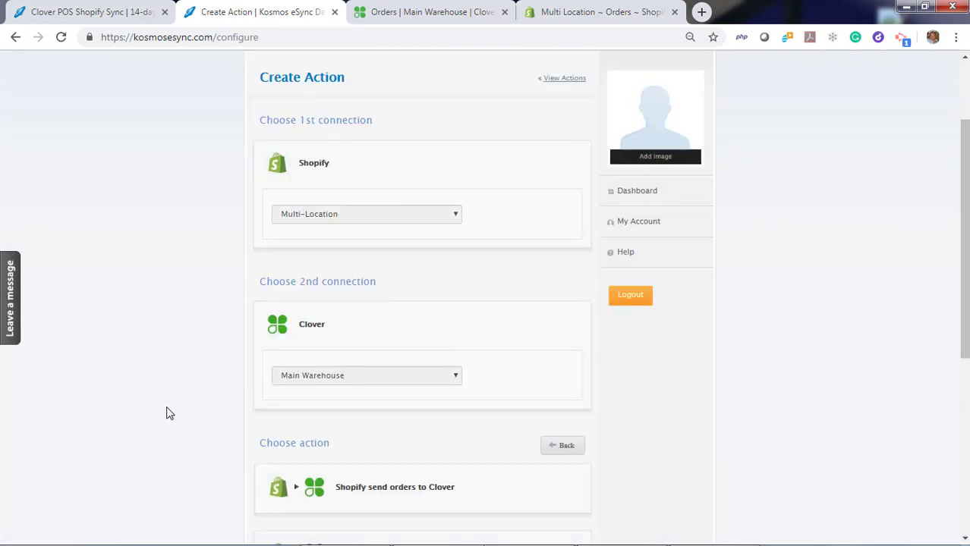
scroll(168, 413, down, 4)
scroll(168, 413, down, 2)
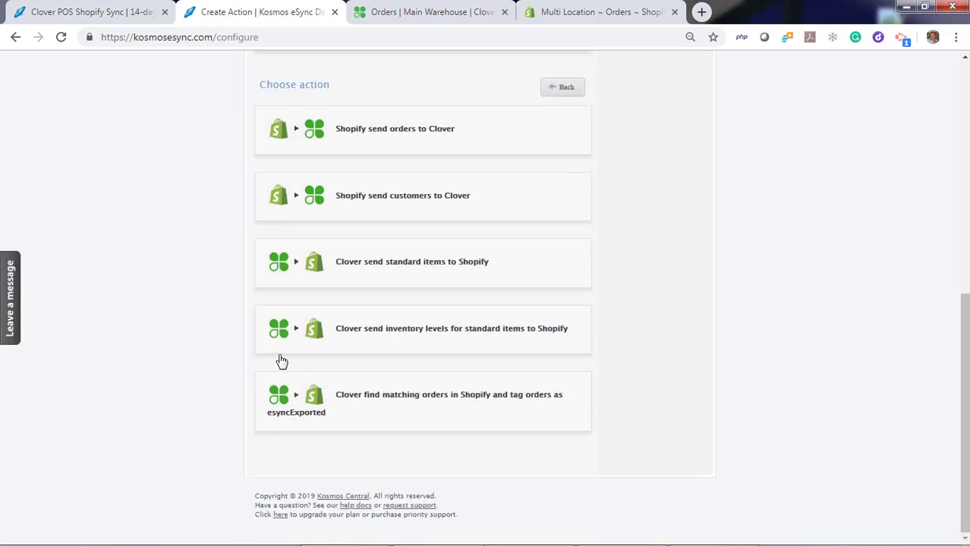
click(359, 402)
click(279, 439)
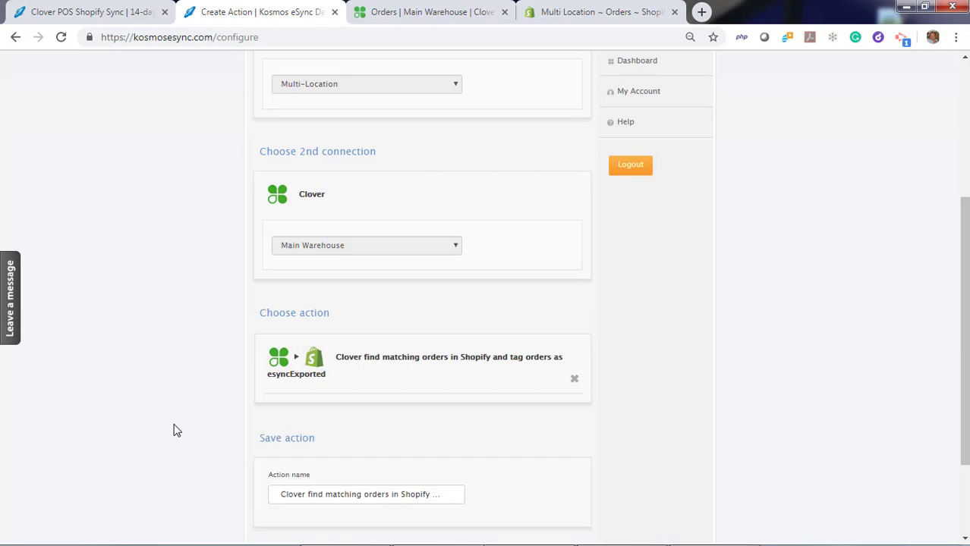
scroll(173, 429, down, 3)
click(287, 444)
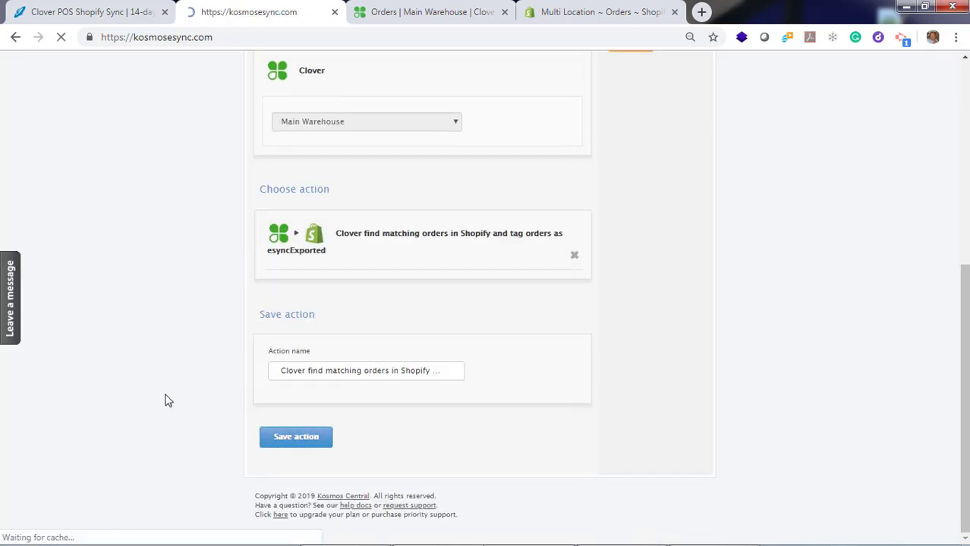
scroll(164, 400, down, 3)
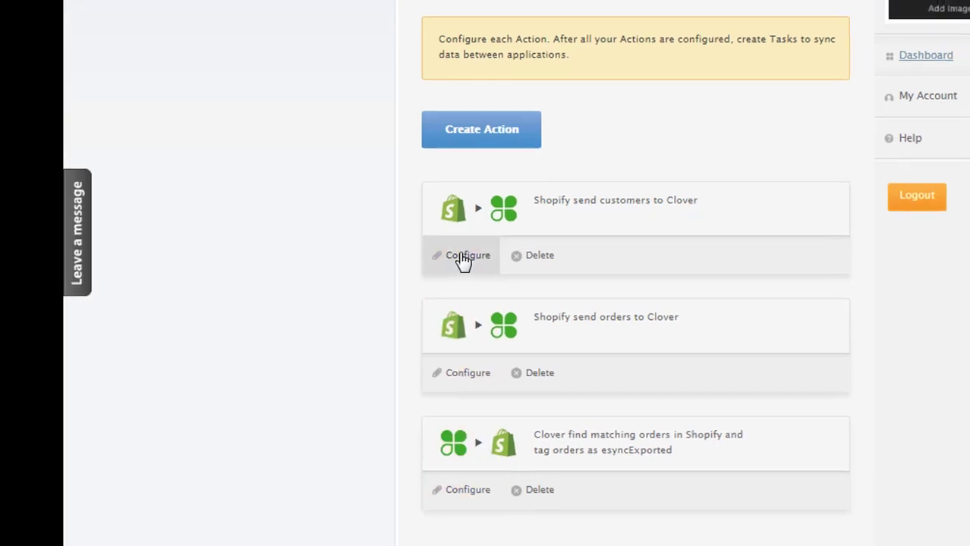
Step: Set the customers action's Shopify filters to Financial Status paid and Fulfillment Status unshipped
click(477, 251)
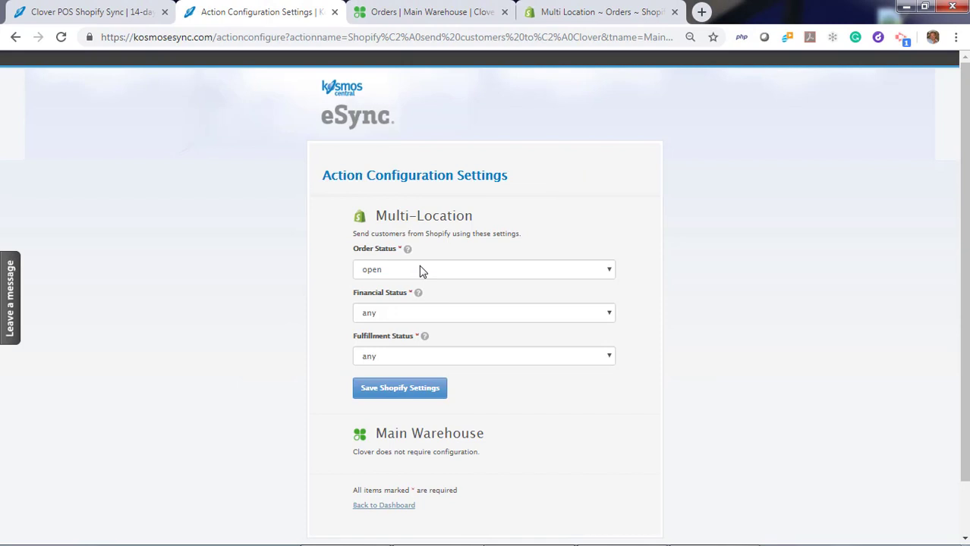
click(397, 314)
click(393, 355)
click(393, 360)
click(391, 398)
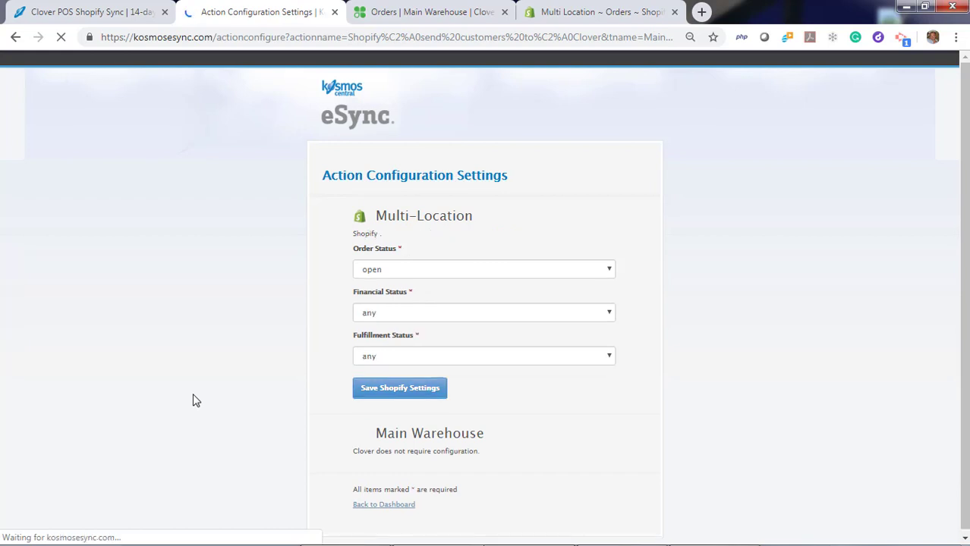
scroll(201, 418, down, 2)
Step: Return to the dashboard, recheck the customers action's settings, then go back to the Actions list
click(359, 447)
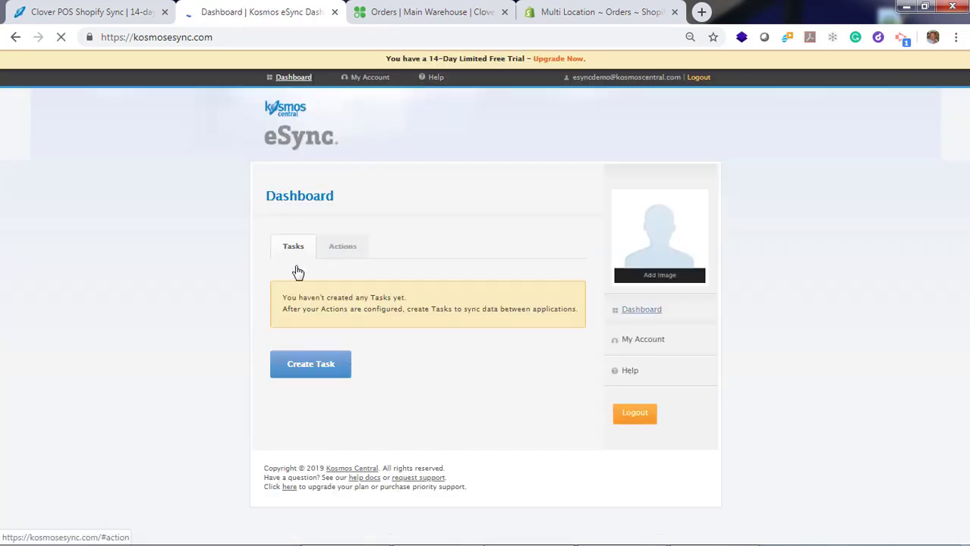
click(320, 255)
scroll(228, 308, down, 3)
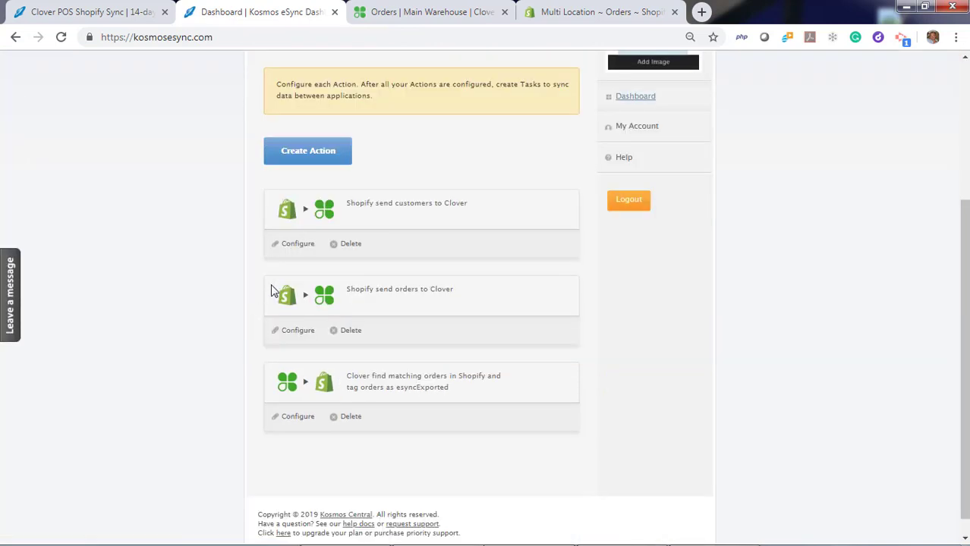
click(294, 250)
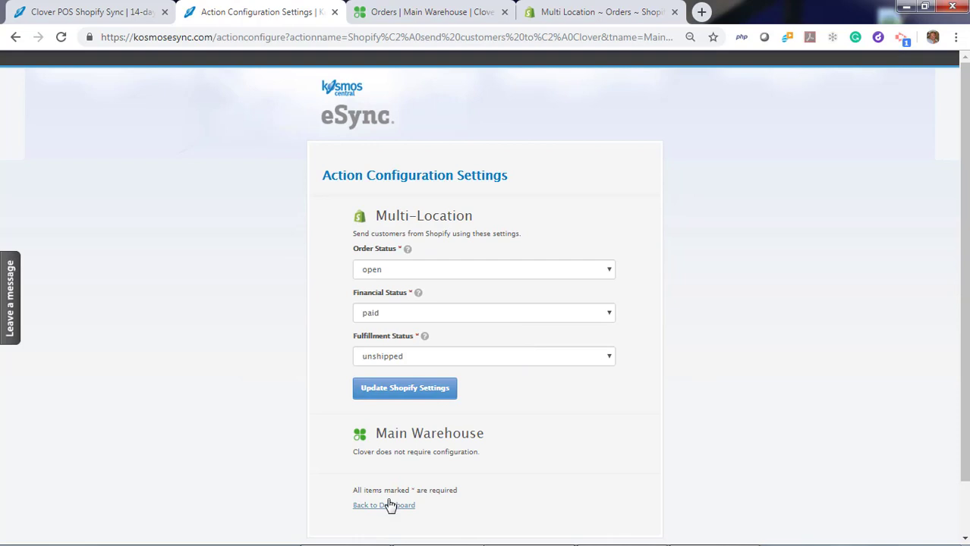
click(387, 506)
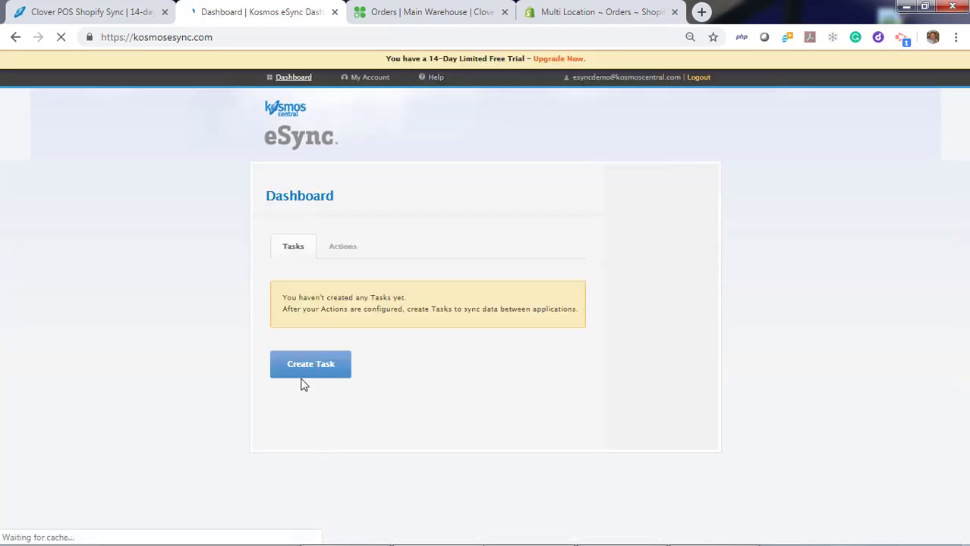
click(343, 248)
scroll(216, 288, down, 4)
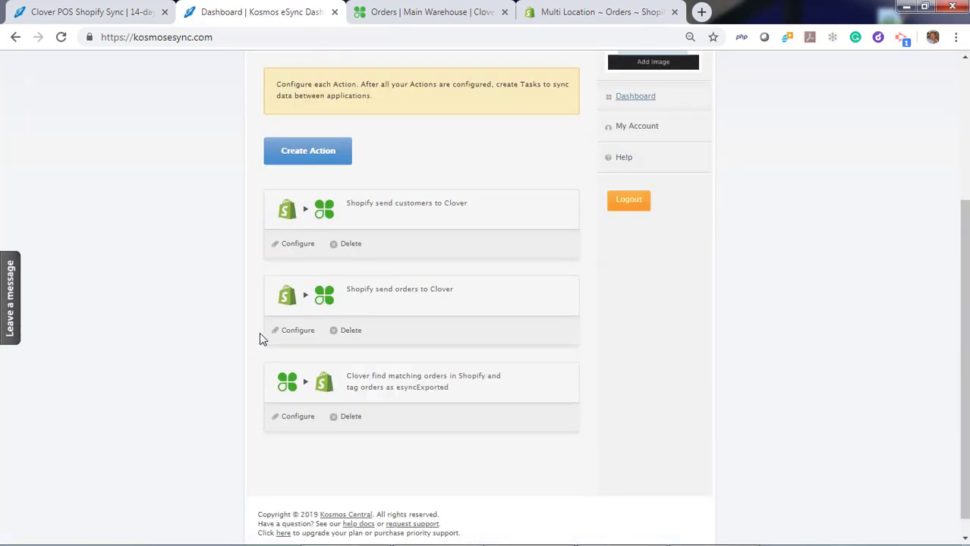
Step: Set the orders action's Shopify filters to paid and unshipped
click(297, 330)
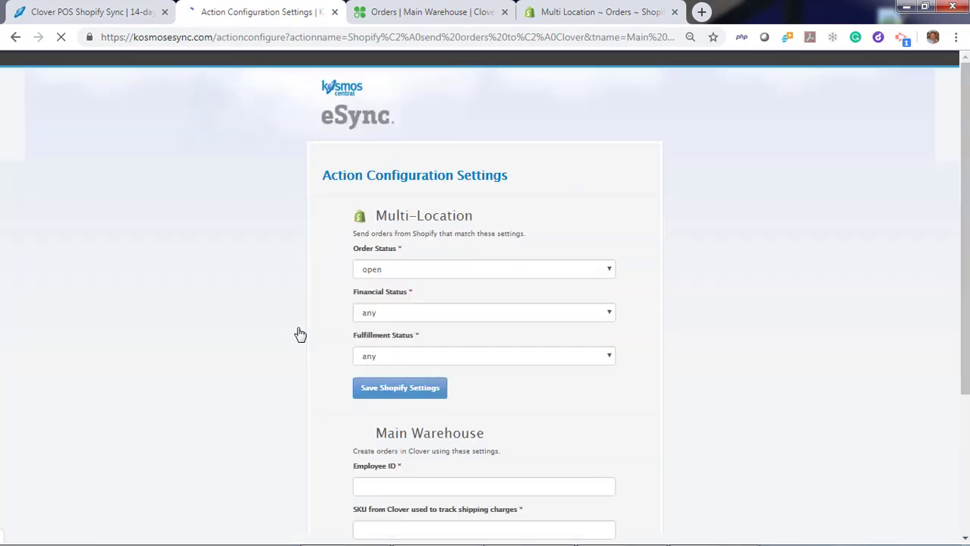
click(393, 316)
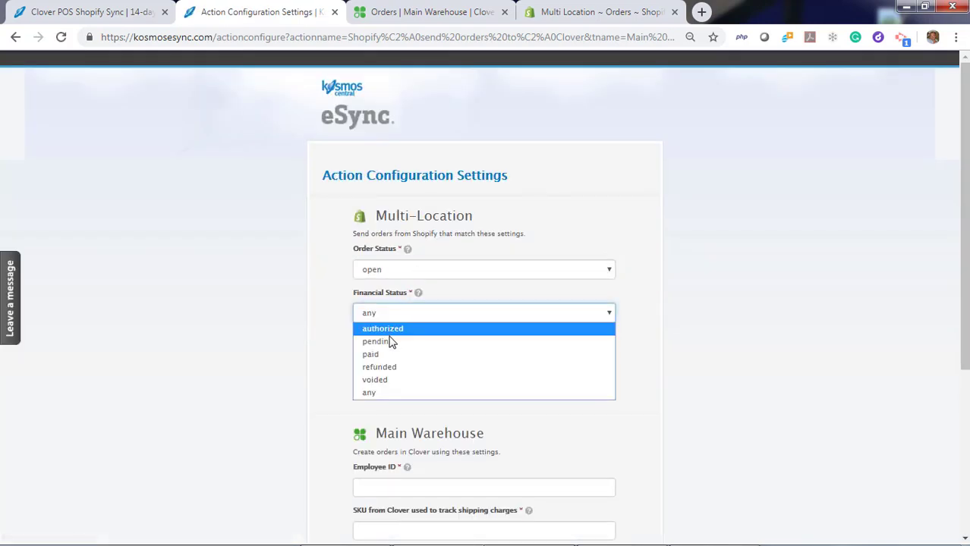
click(371, 354)
click(403, 358)
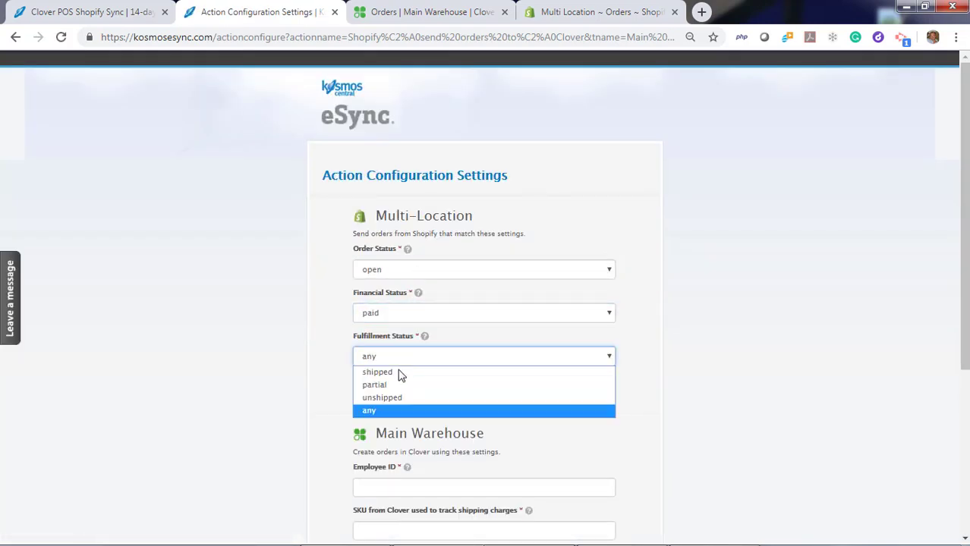
click(394, 401)
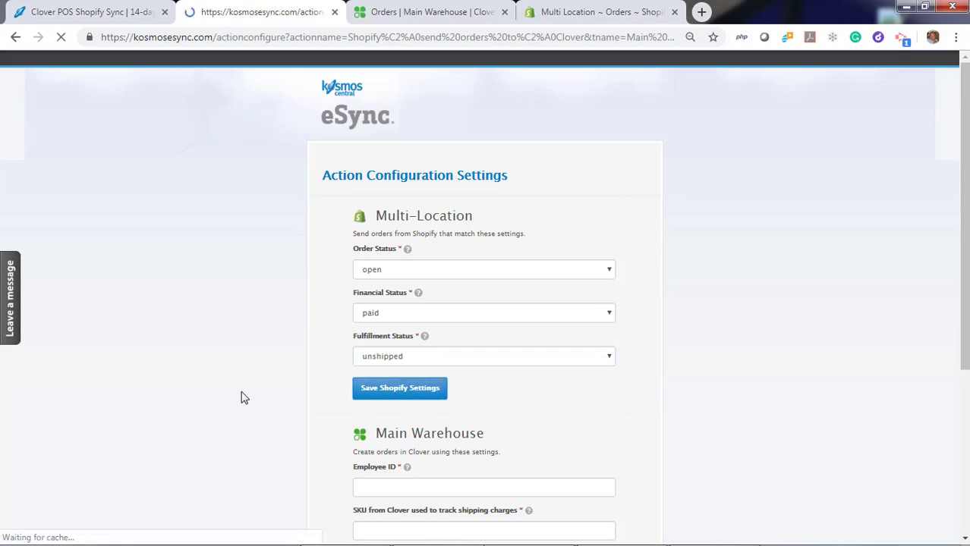
scroll(242, 397, down, 3)
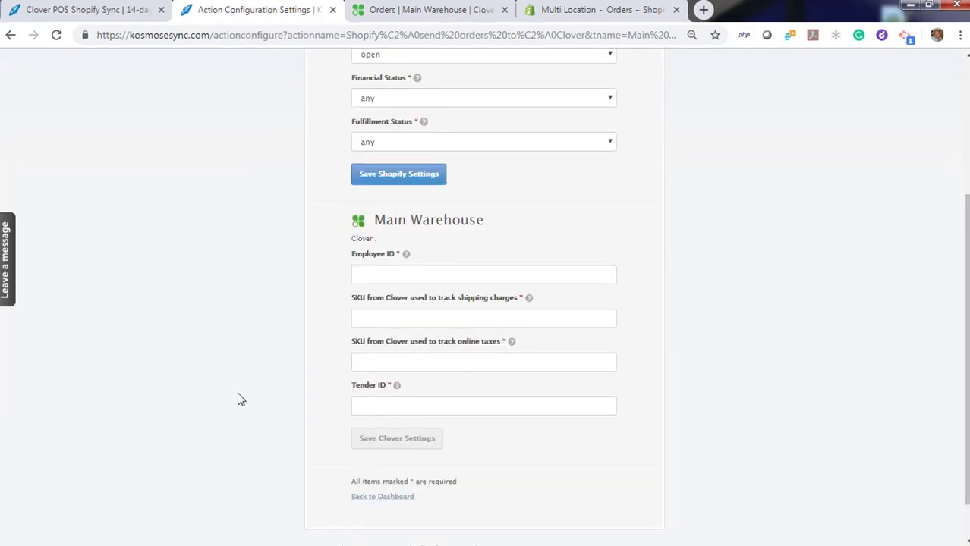
Step: Copy the Clover employee ID from the help text into the Employee ID field
mouse_move(338, 271)
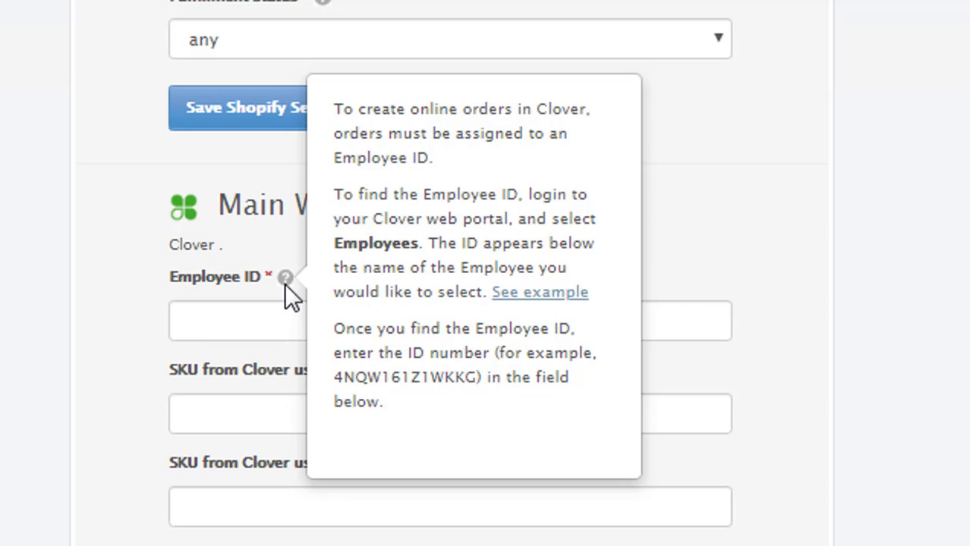
drag(334, 379, 465, 374)
key(ctrl+c)
click(203, 322)
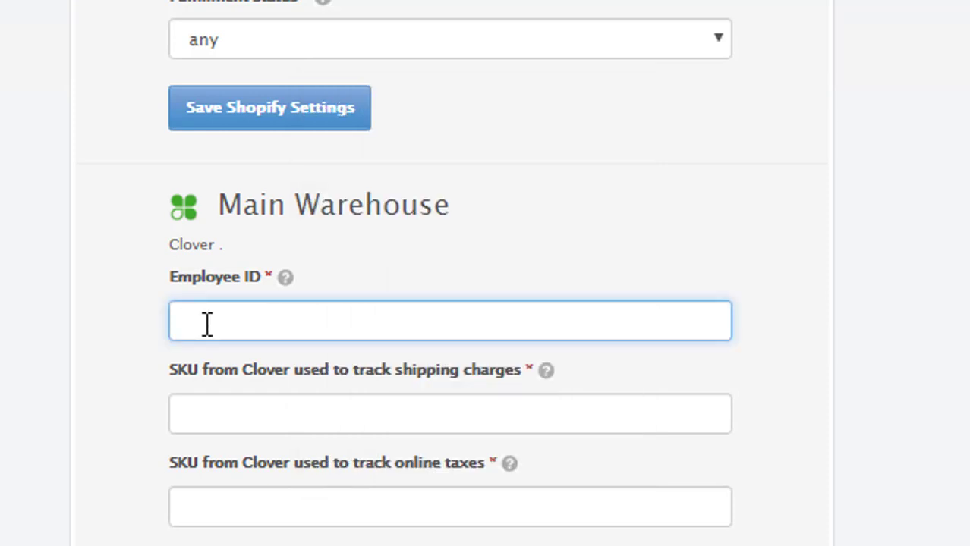
key(ctrl+v)
click(24, 338)
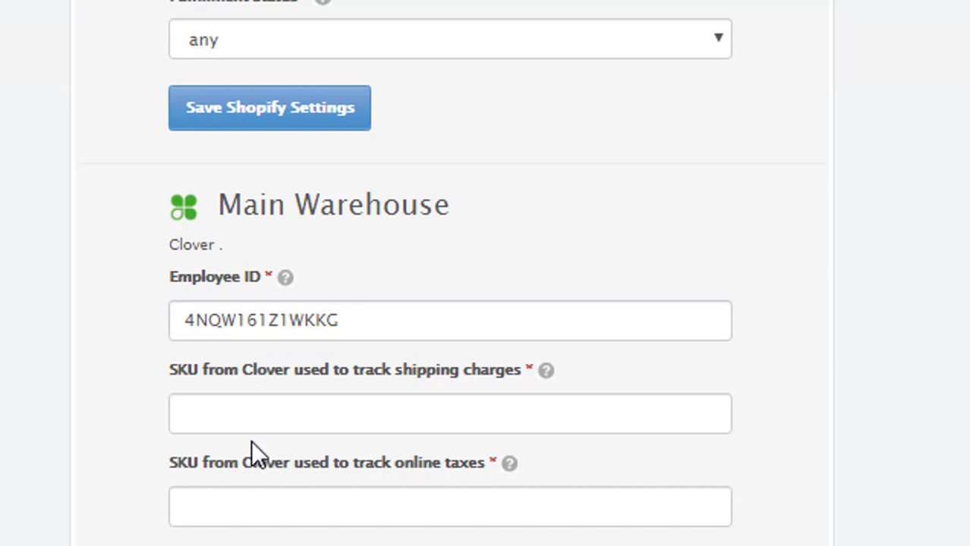
Step: Enter 'Shipping' as the shipping charges SKU and 'Tax' as the online taxes SKU
click(547, 368)
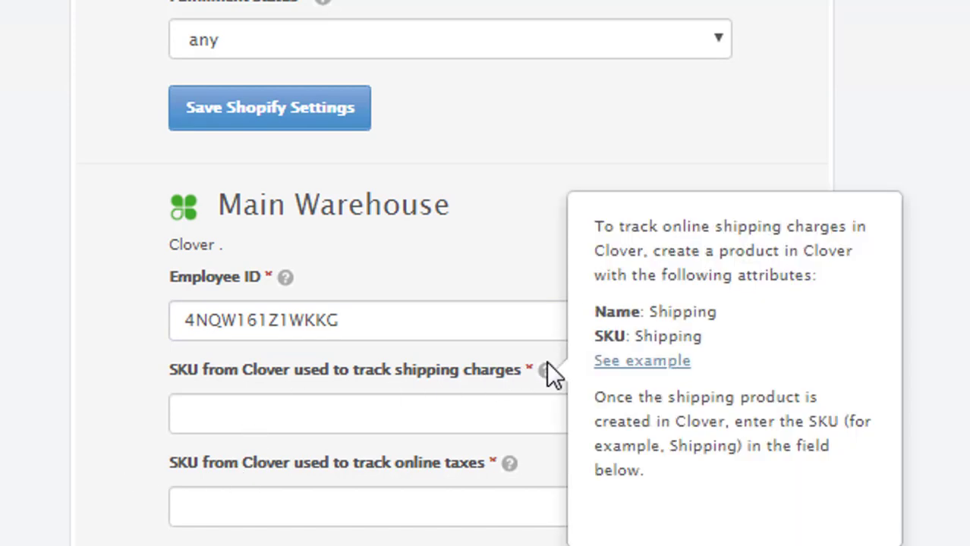
click(250, 414)
text(Shipping)
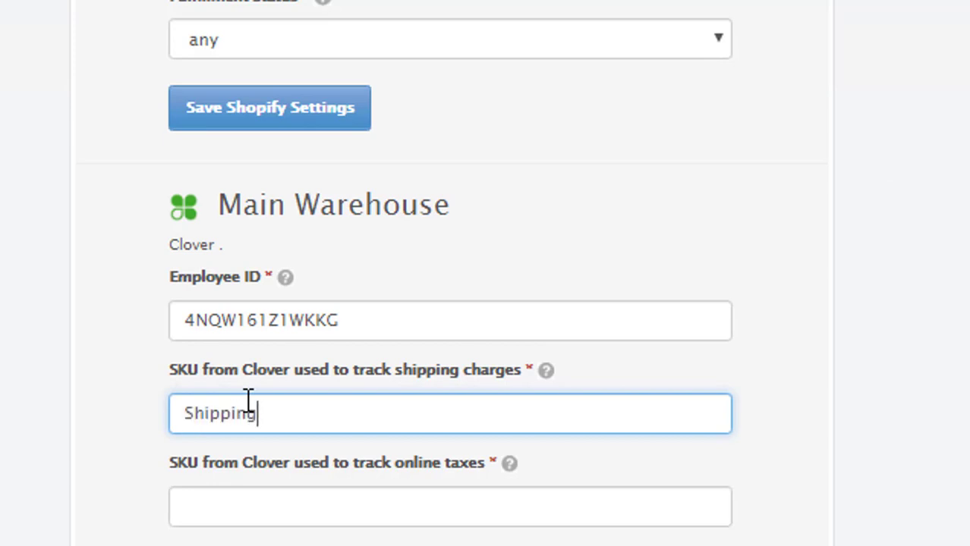
key(Tab)
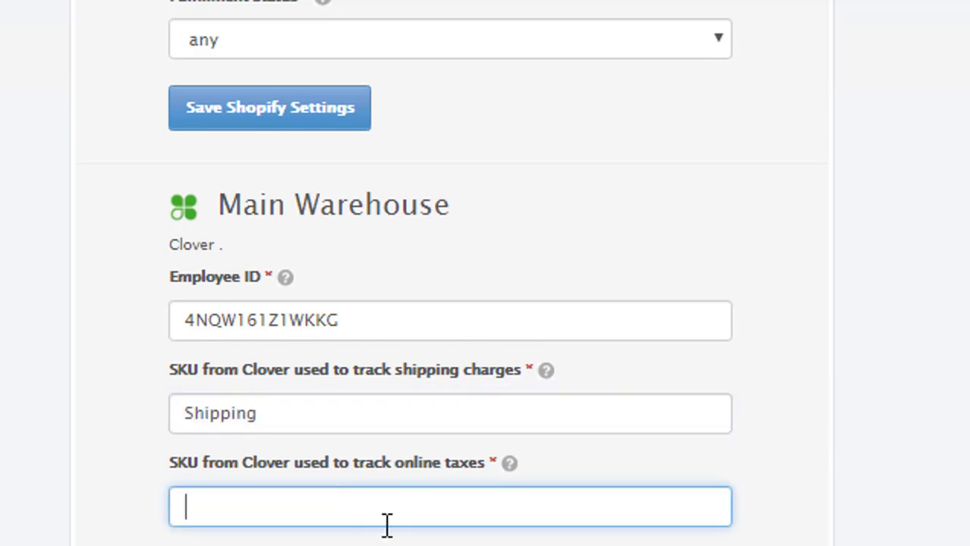
mouse_move(508, 465)
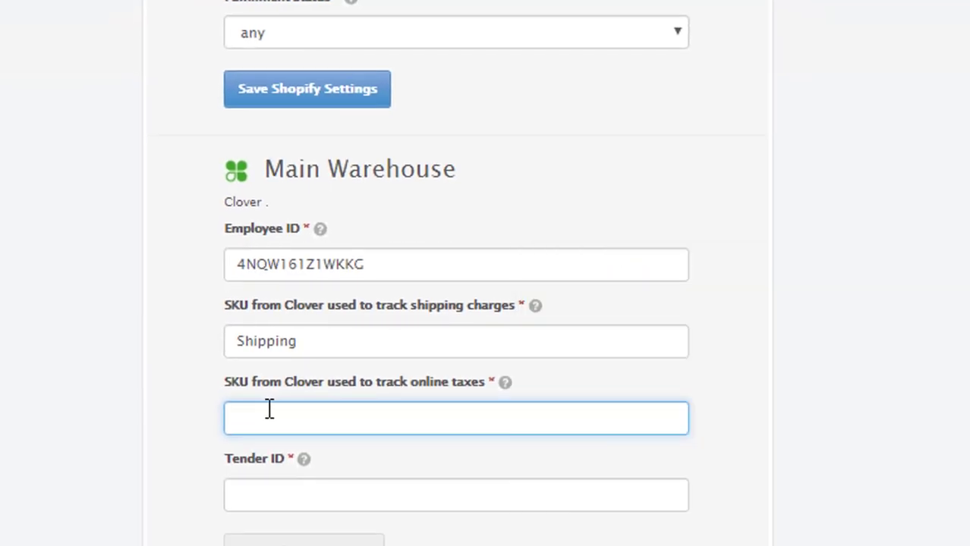
text(Tax)
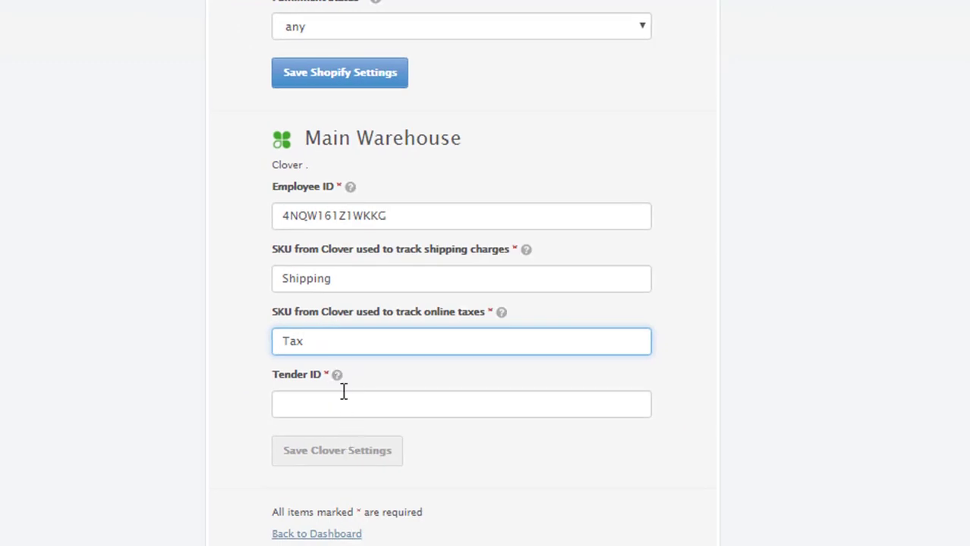
Step: Paste the tender ID from the help text into Tender ID and save the Clover settings
mouse_move(337, 380)
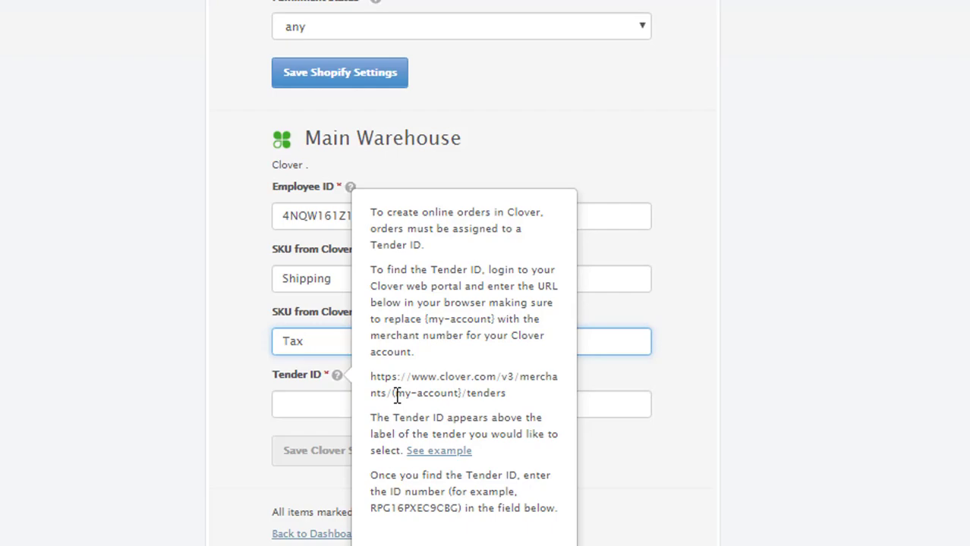
drag(396, 395, 460, 394)
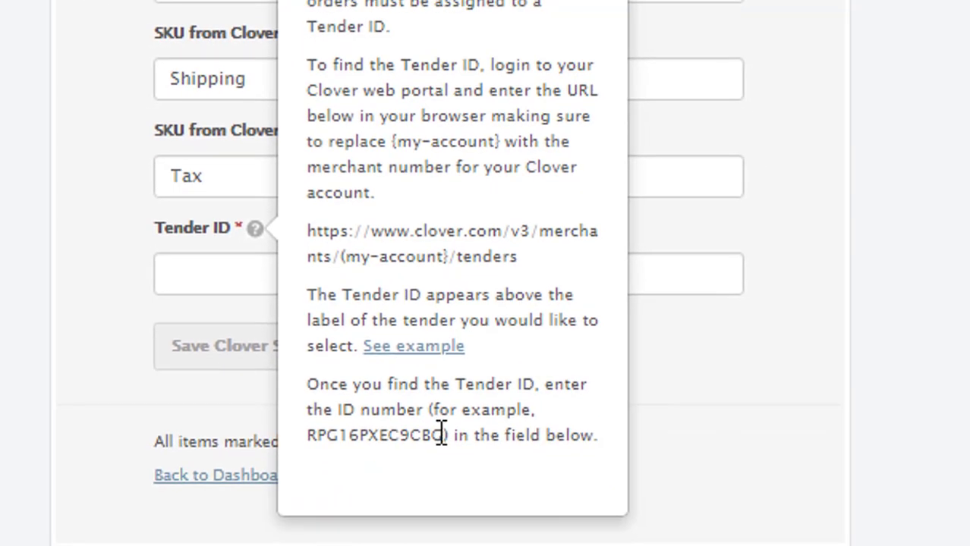
drag(441, 436, 311, 436)
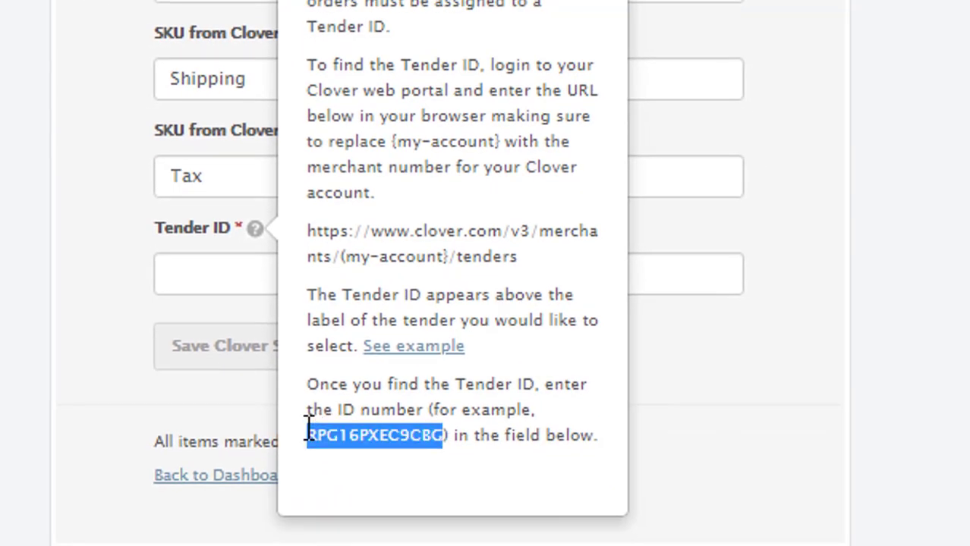
click(205, 260)
key(ctrl+v)
click(316, 346)
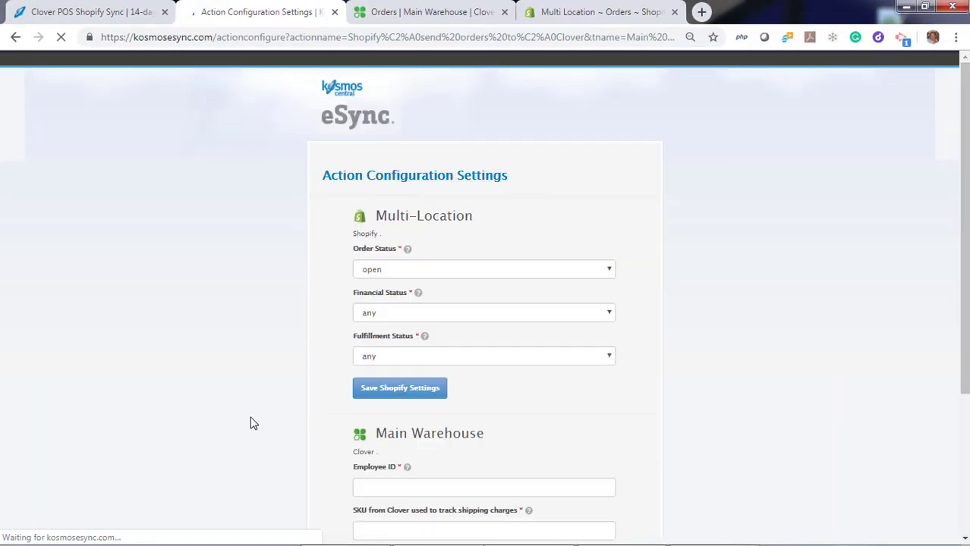
Step: Go back to the dashboard and show the list of configured actions
scroll(361, 466, down, 4)
click(384, 447)
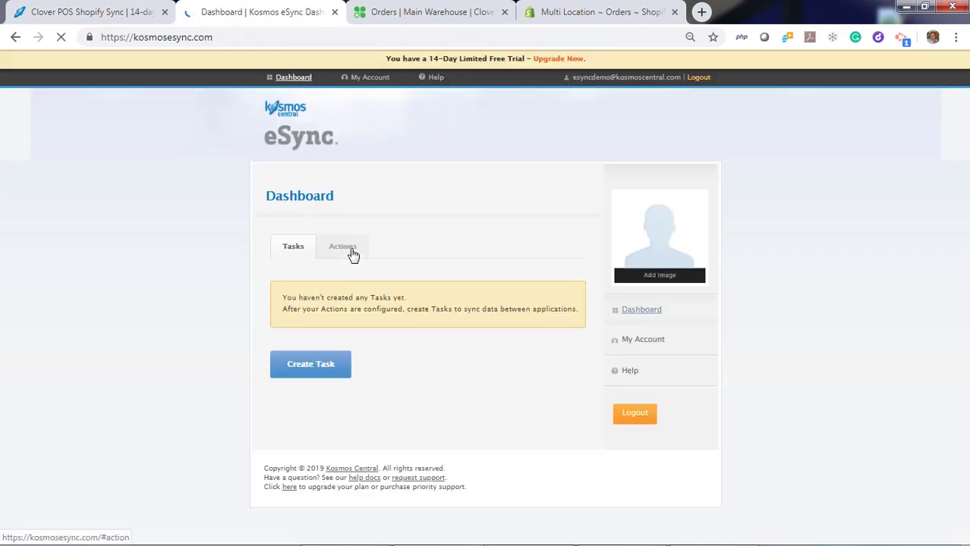
click(343, 248)
scroll(281, 304, down, 3)
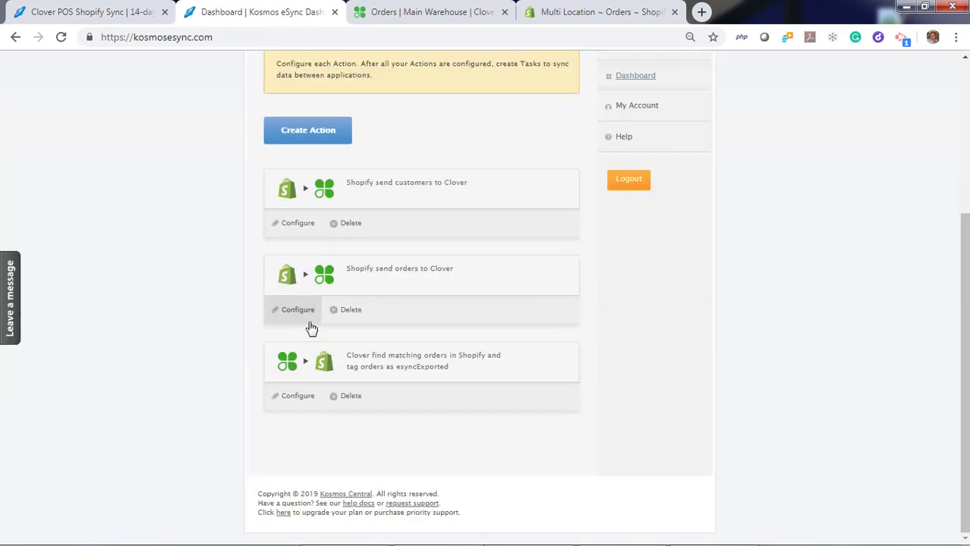
Step: Review the orders action's Shopify order-status settings, then open the find-matching-orders action's configuration
click(298, 311)
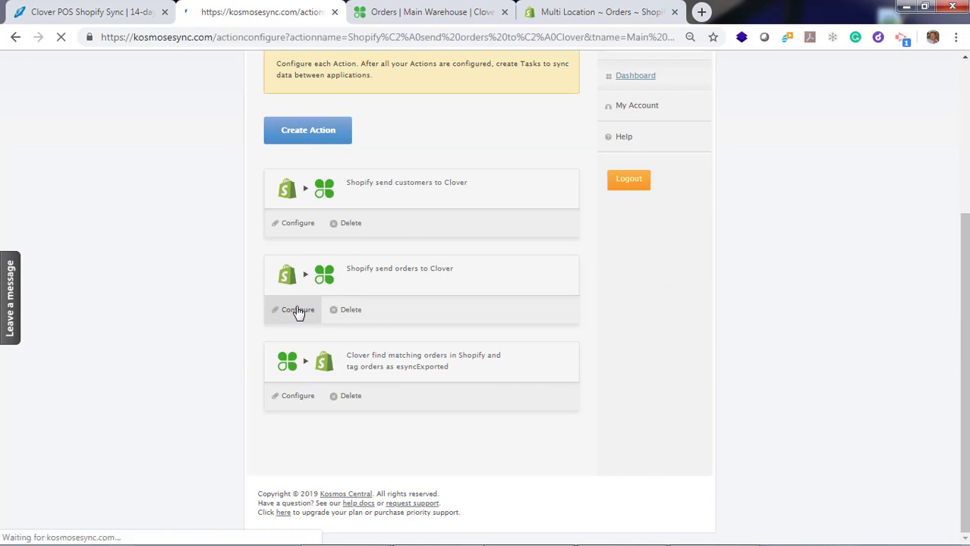
click(500, 242)
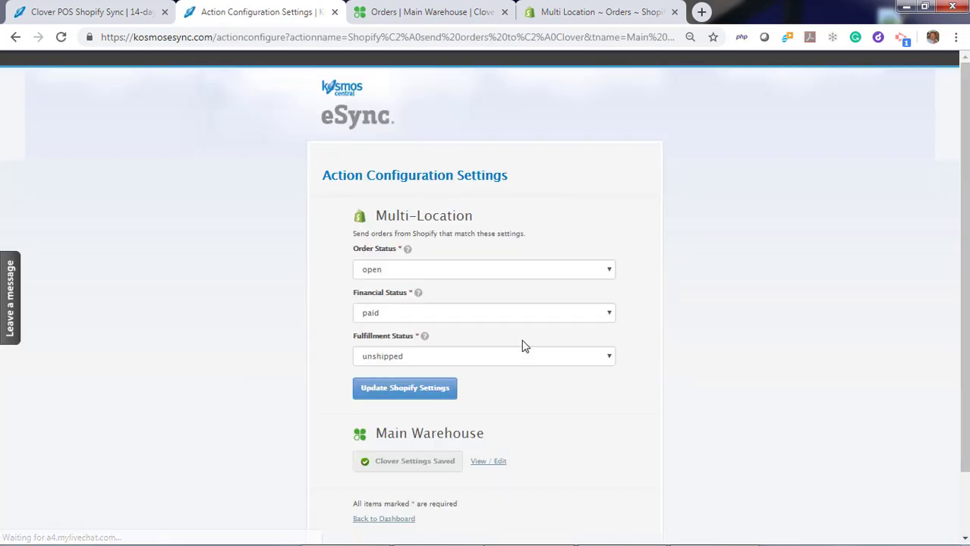
scroll(303, 455, down, 4)
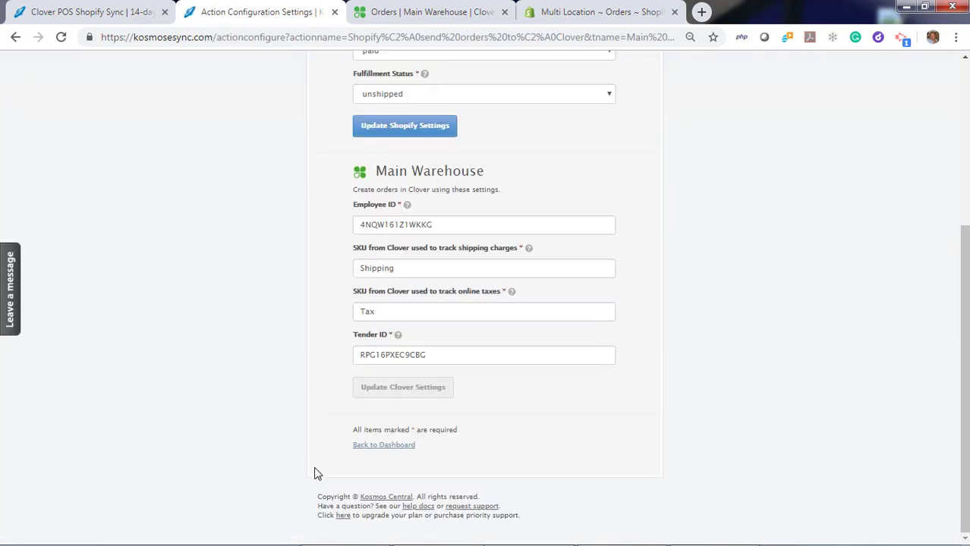
click(383, 445)
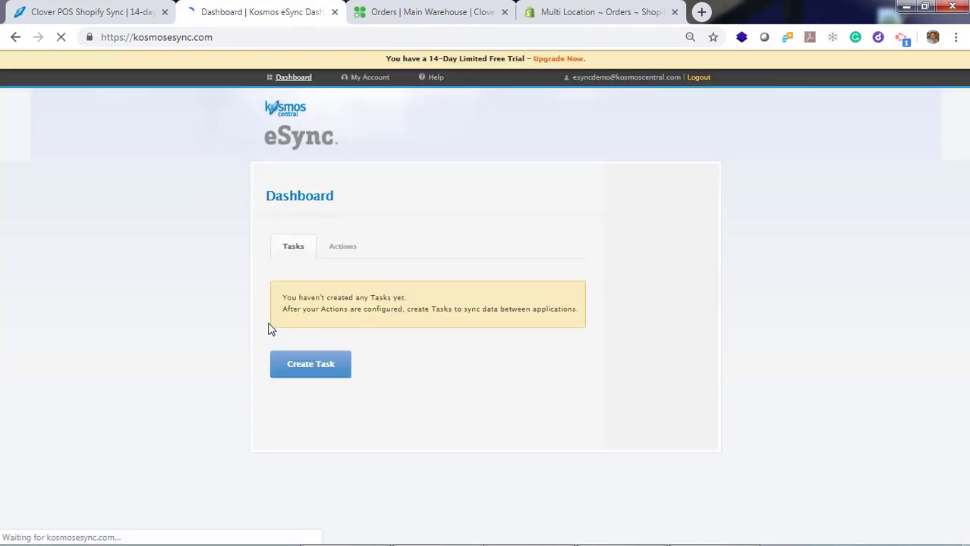
click(342, 247)
scroll(165, 303, down, 3)
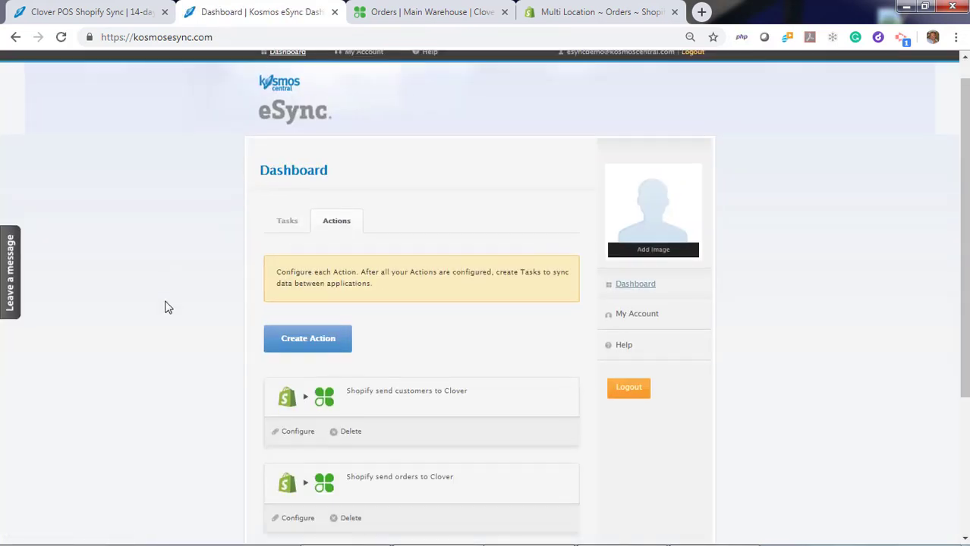
click(297, 397)
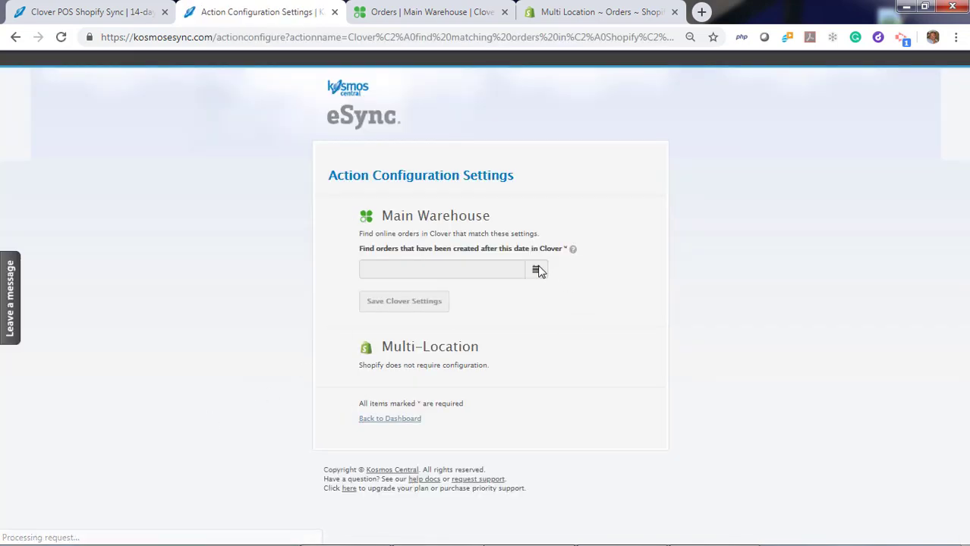
click(536, 270)
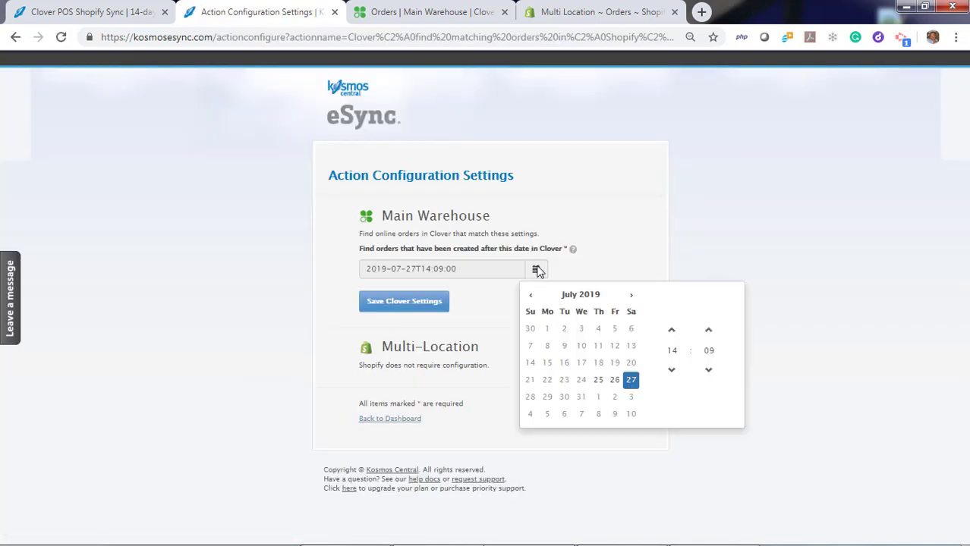
click(614, 381)
click(498, 320)
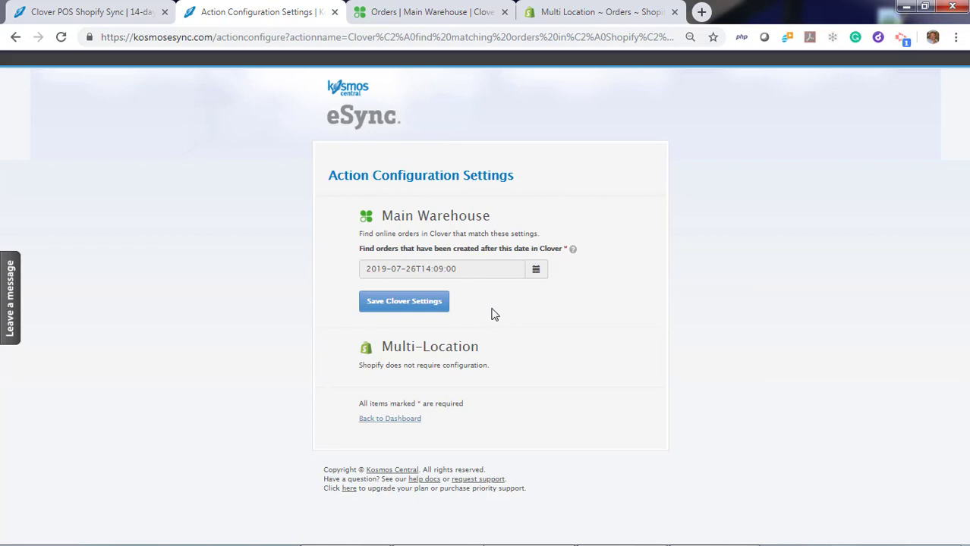
click(417, 305)
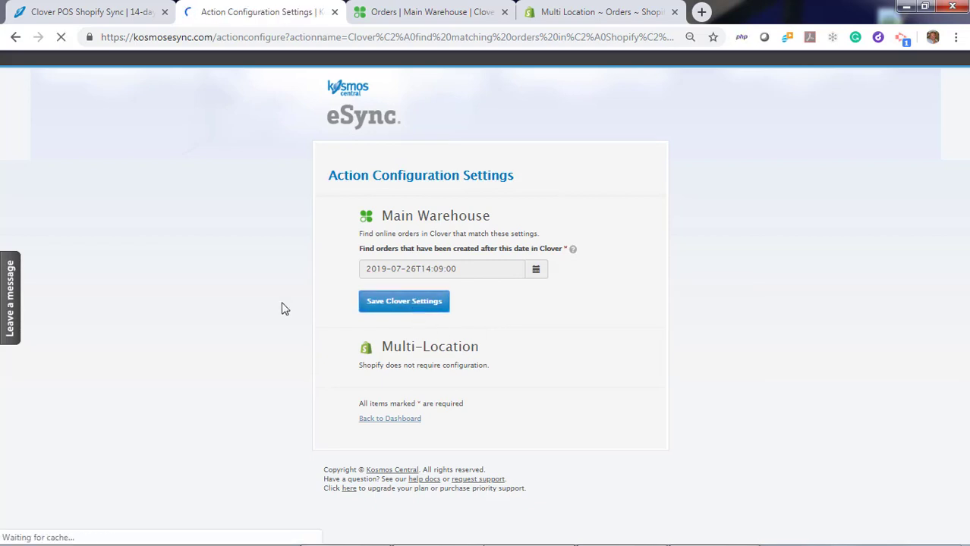
click(391, 419)
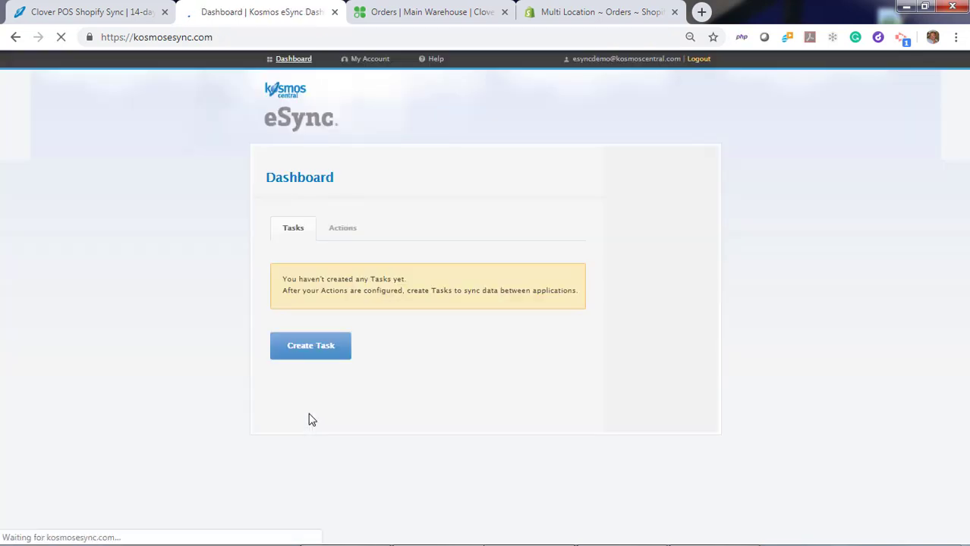
Step: Create a task holding the send-customers, send-orders, and find-matching-orders actions in that order
click(315, 351)
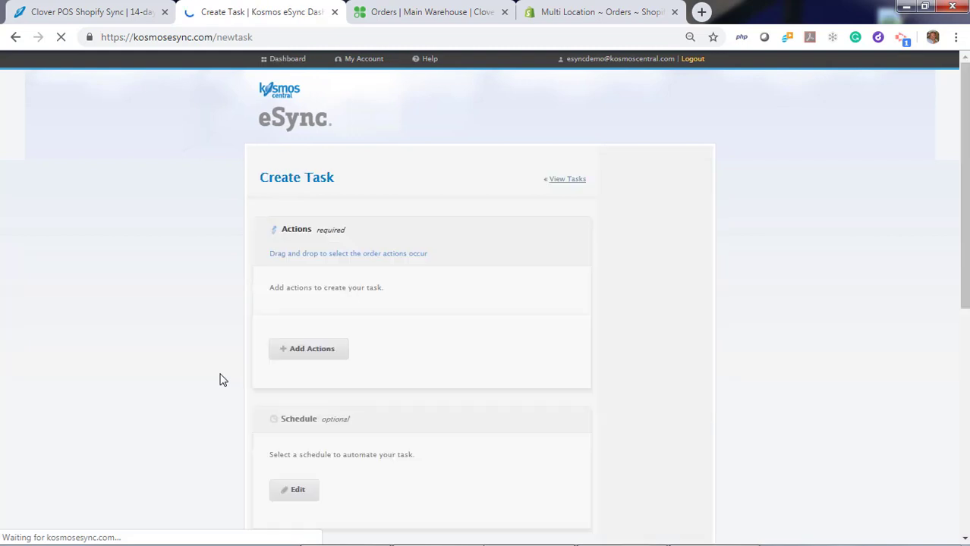
click(320, 305)
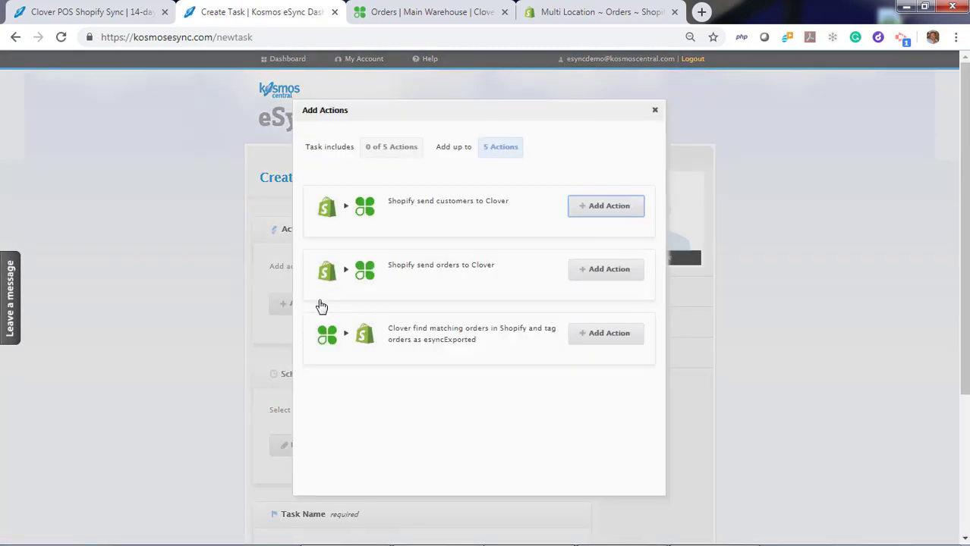
click(594, 209)
click(609, 272)
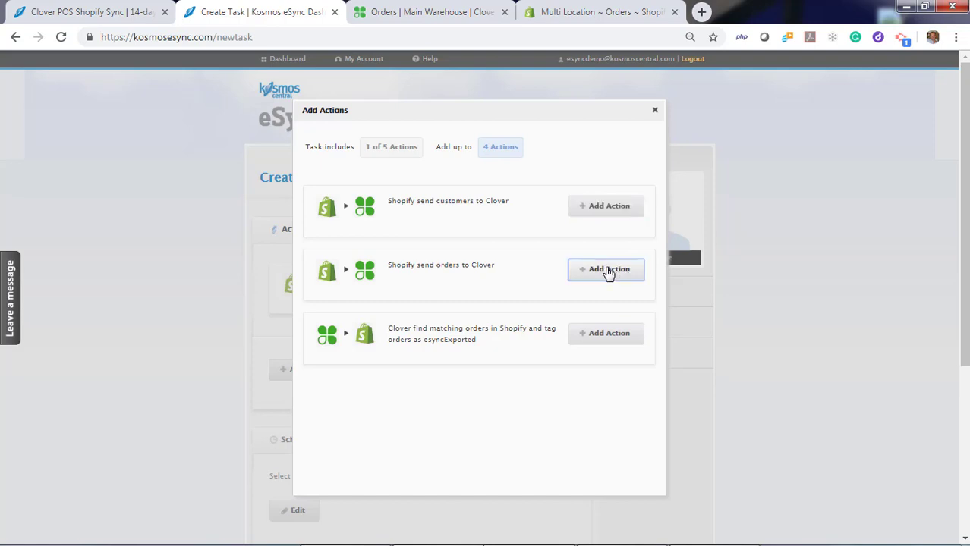
click(605, 336)
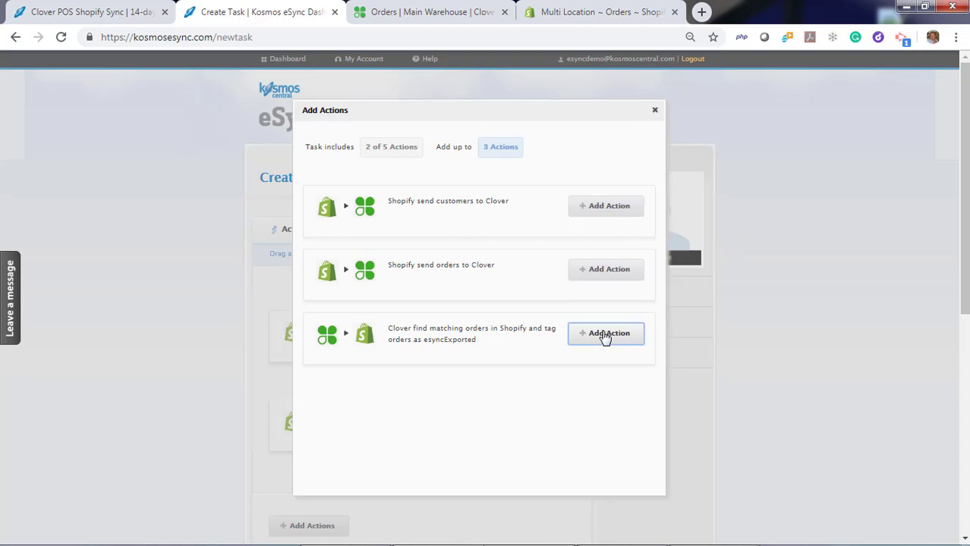
click(657, 113)
scroll(208, 308, down, 3)
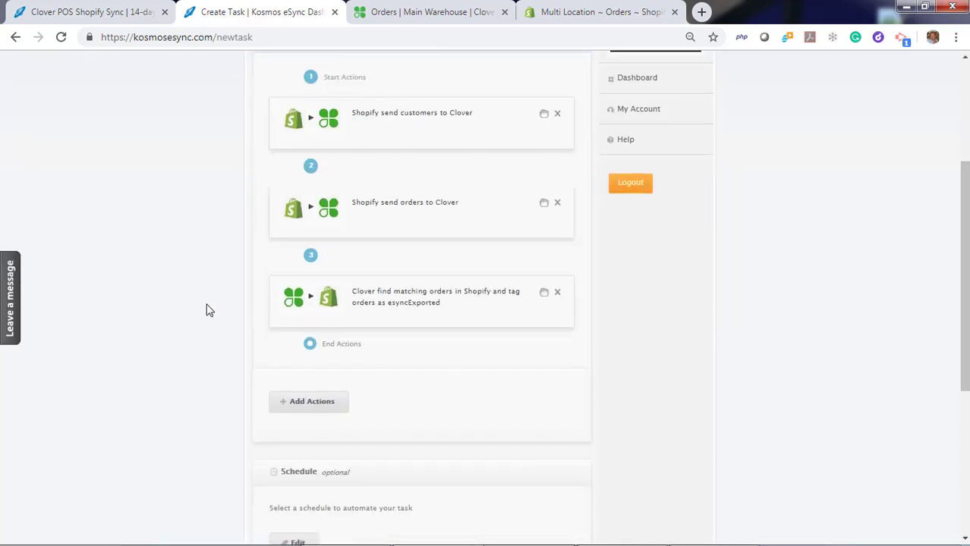
scroll(208, 308, down, 4)
click(294, 370)
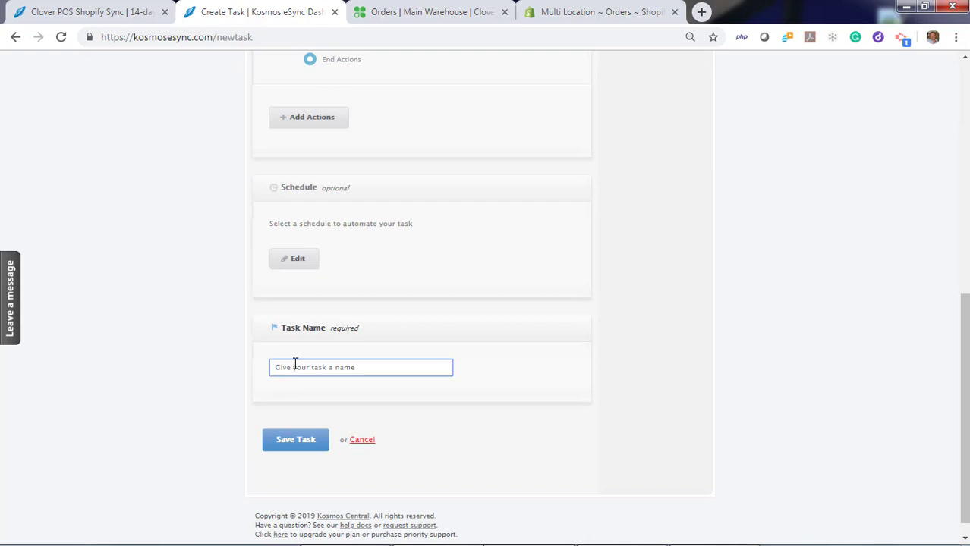
Step: Name the task 'Shopify Orders to Clover POS' and save it
text(Shopify Orders to Clover POS)
click(286, 440)
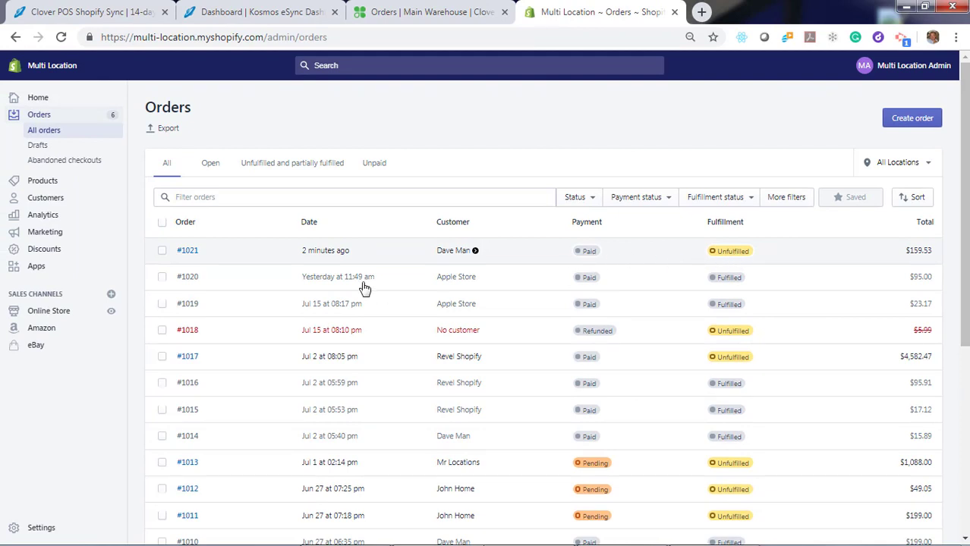
Step: Run the Shopify Orders to Clover POS task and dismiss the progress dialog
click(258, 14)
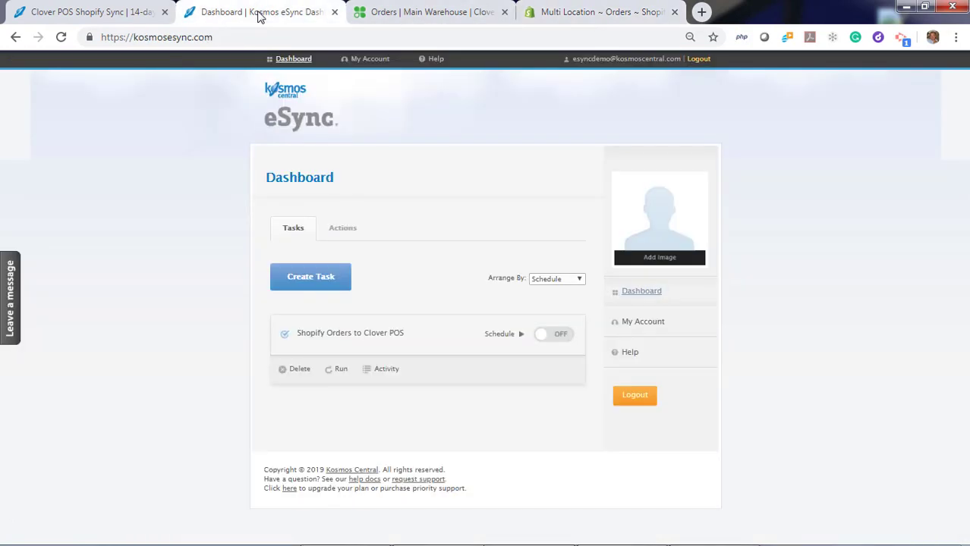
click(338, 372)
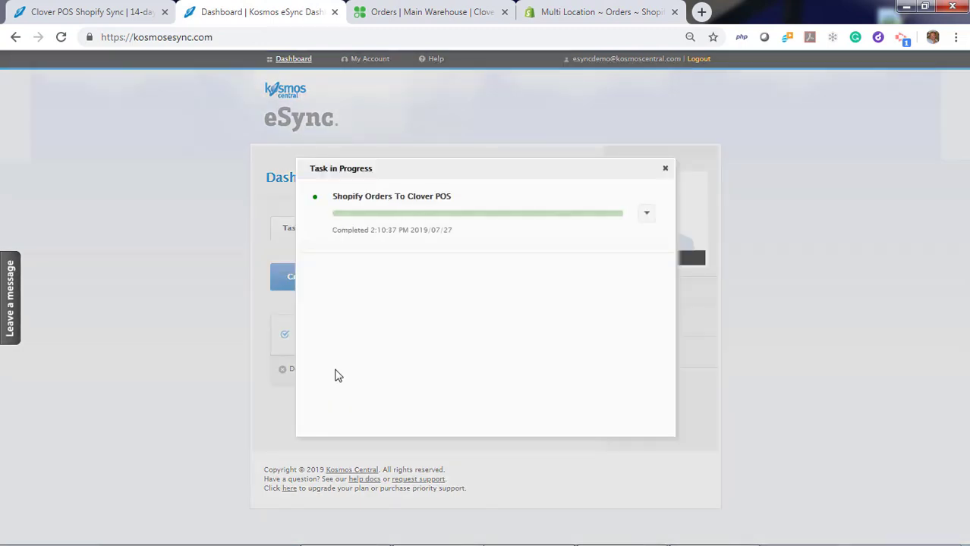
click(664, 168)
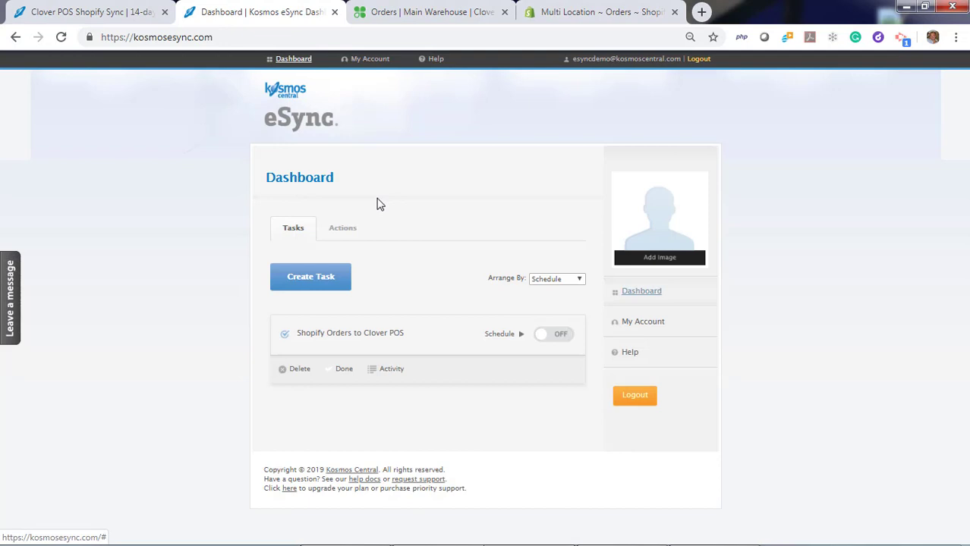
Step: Reload the Clover Orders page to look for the synced order
click(425, 11)
scroll(241, 296, down, 3)
key(F5)
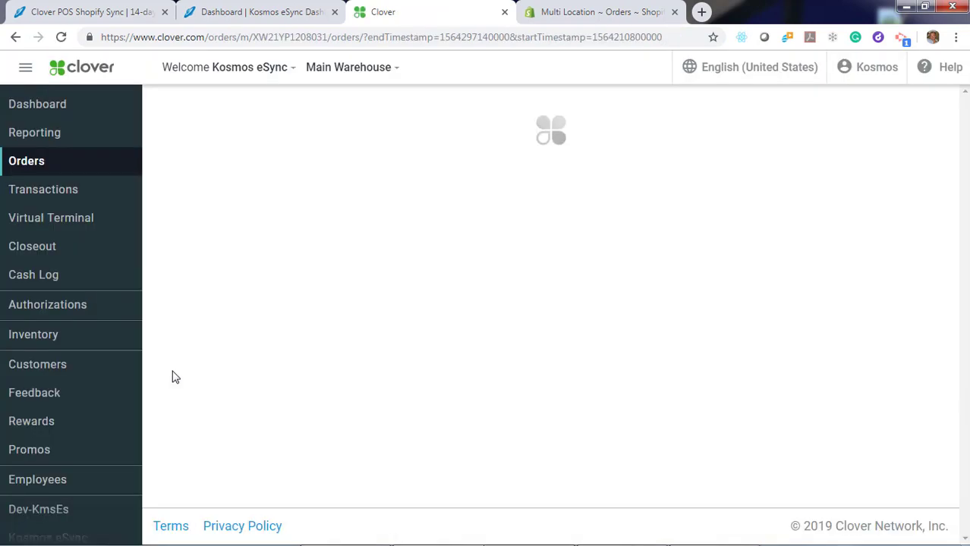
Step: Confirm the $159.53 order is listed in Clover Orders, then return to Shopify Orders
scroll(174, 378, down, 4)
scroll(179, 385, down, 3)
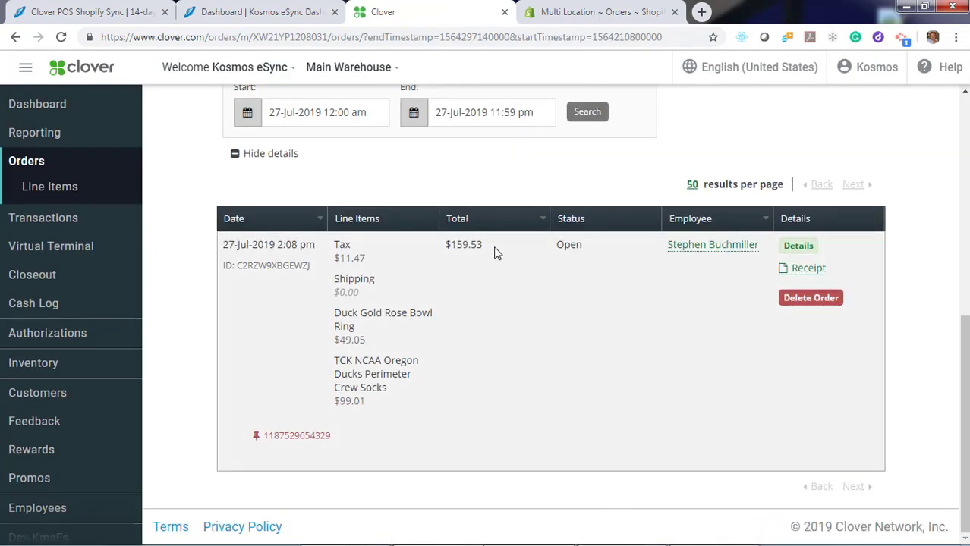
click(591, 17)
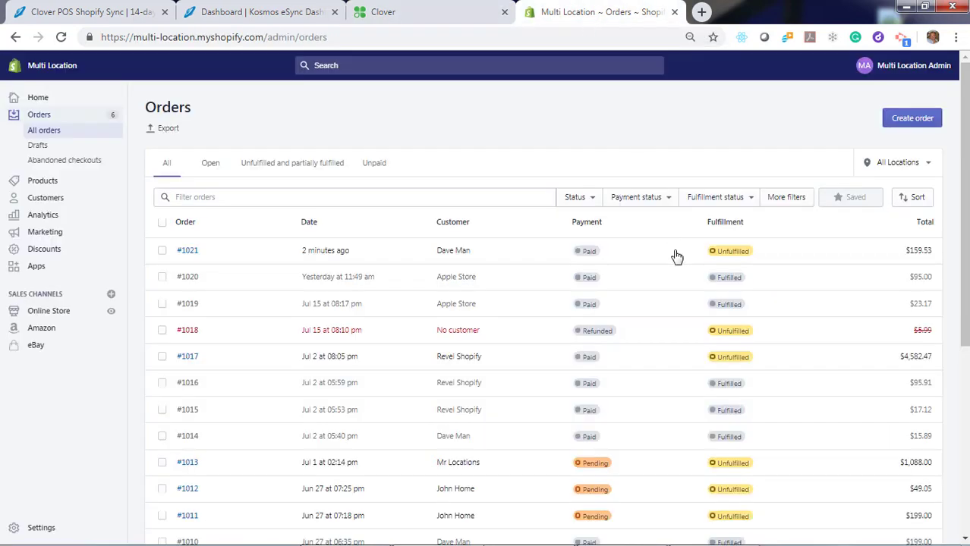
Step: Check that Shopify order #1021 ($159.53) shows the esyncExported tag
click(189, 253)
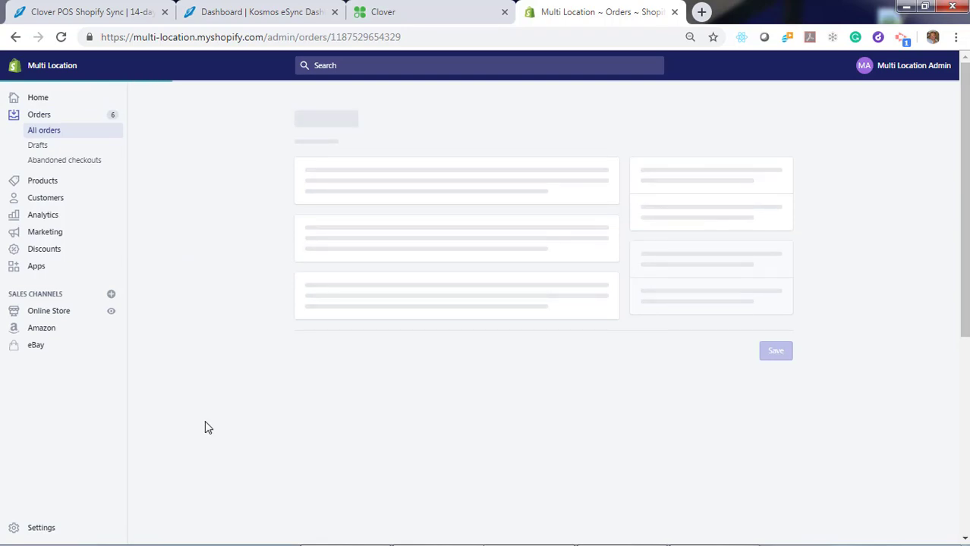
scroll(255, 412, down, 3)
scroll(255, 412, down, 2)
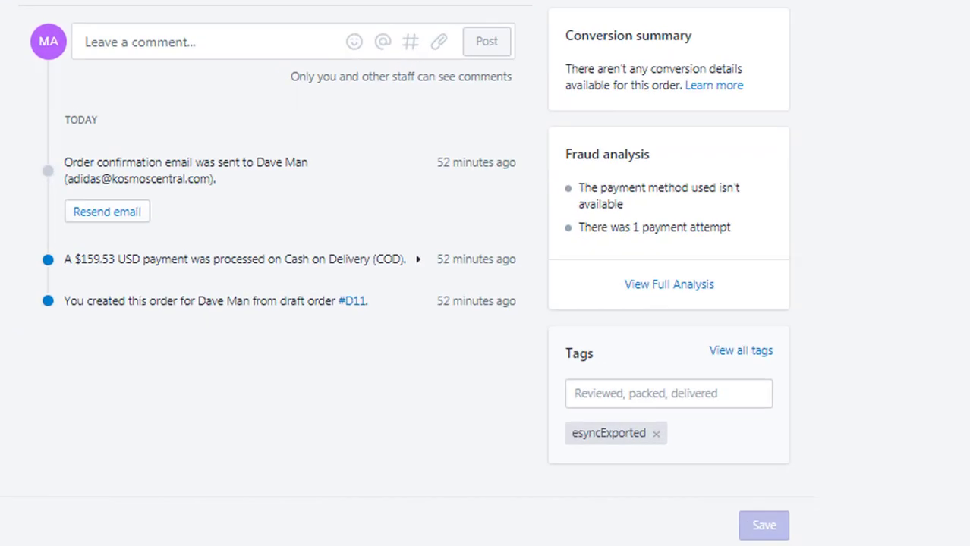